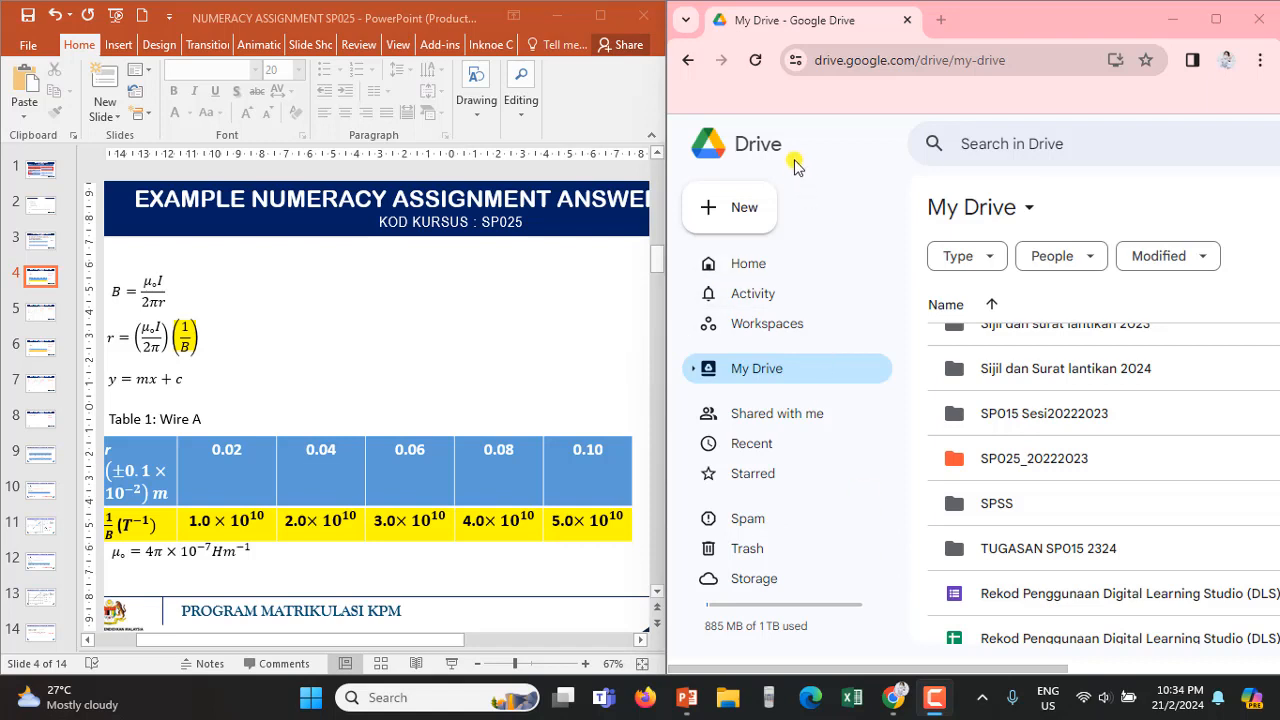
Create a blank Google Sheets spreadsheet in My Drive
{"action": "left_click", "coordinate": [708, 217]}
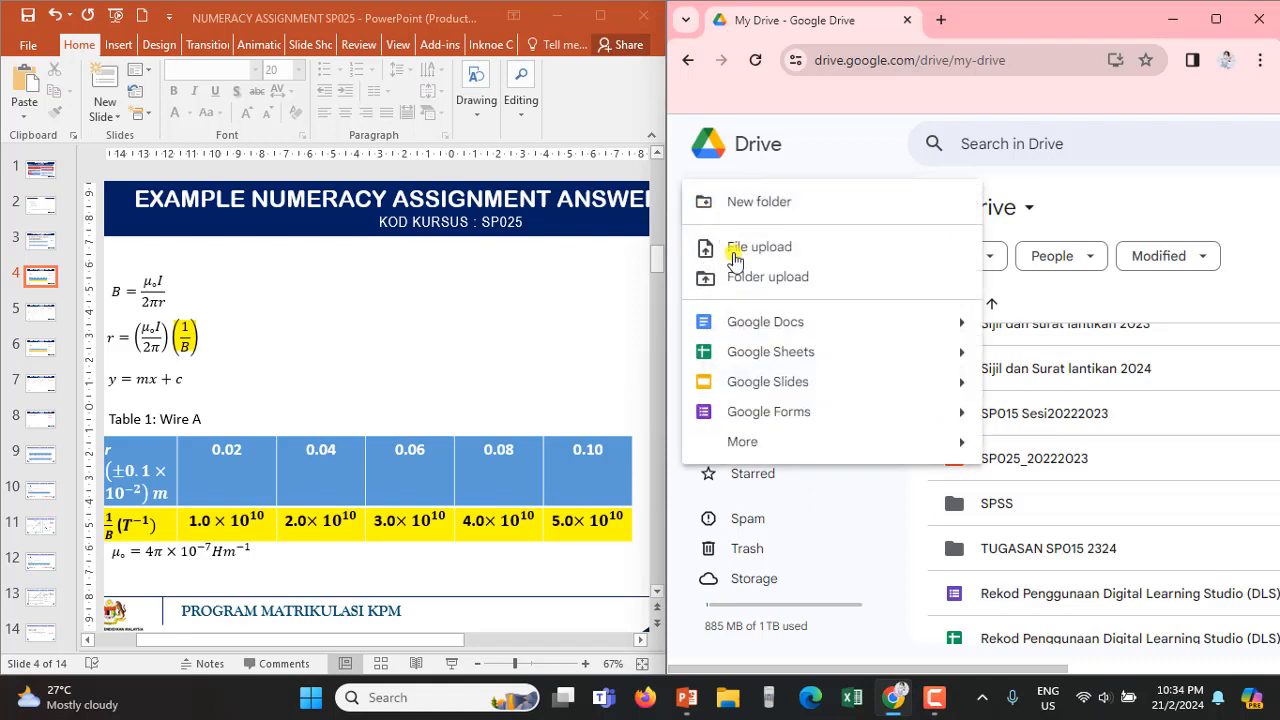
{"action": "mouse_move", "coordinate": [957, 354]}
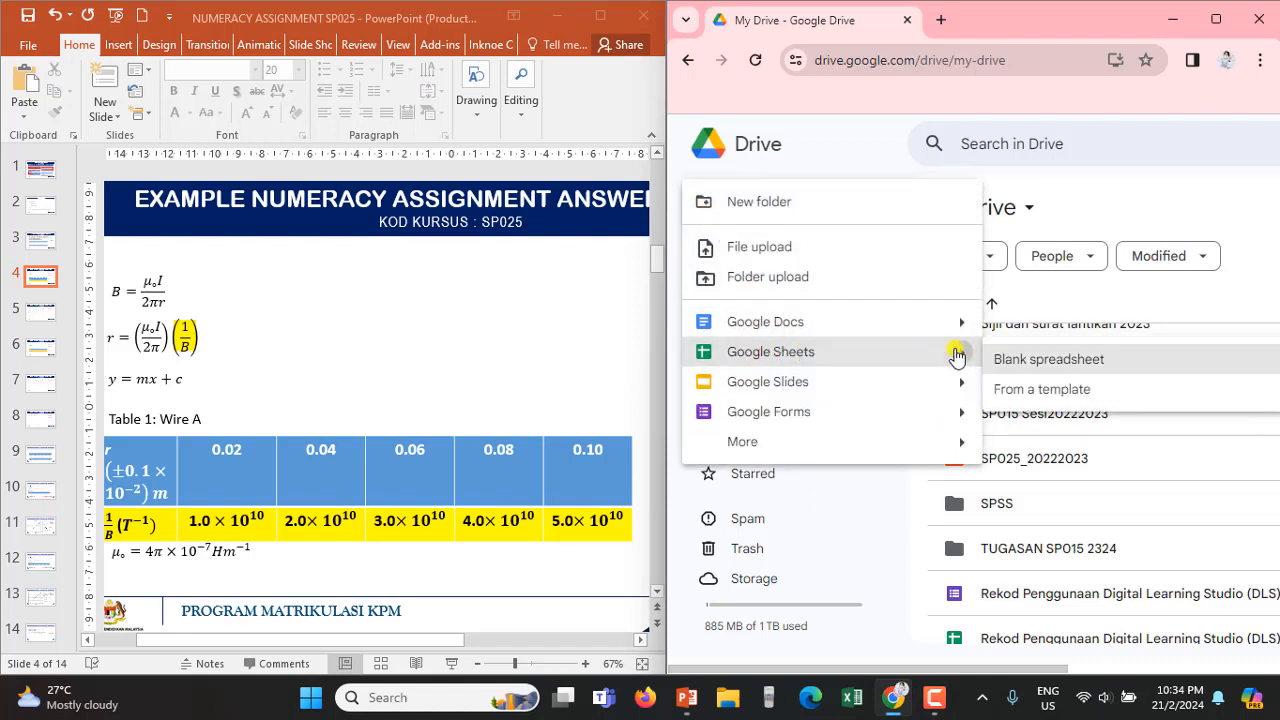
{"action": "left_click", "coordinate": [1091, 365]}
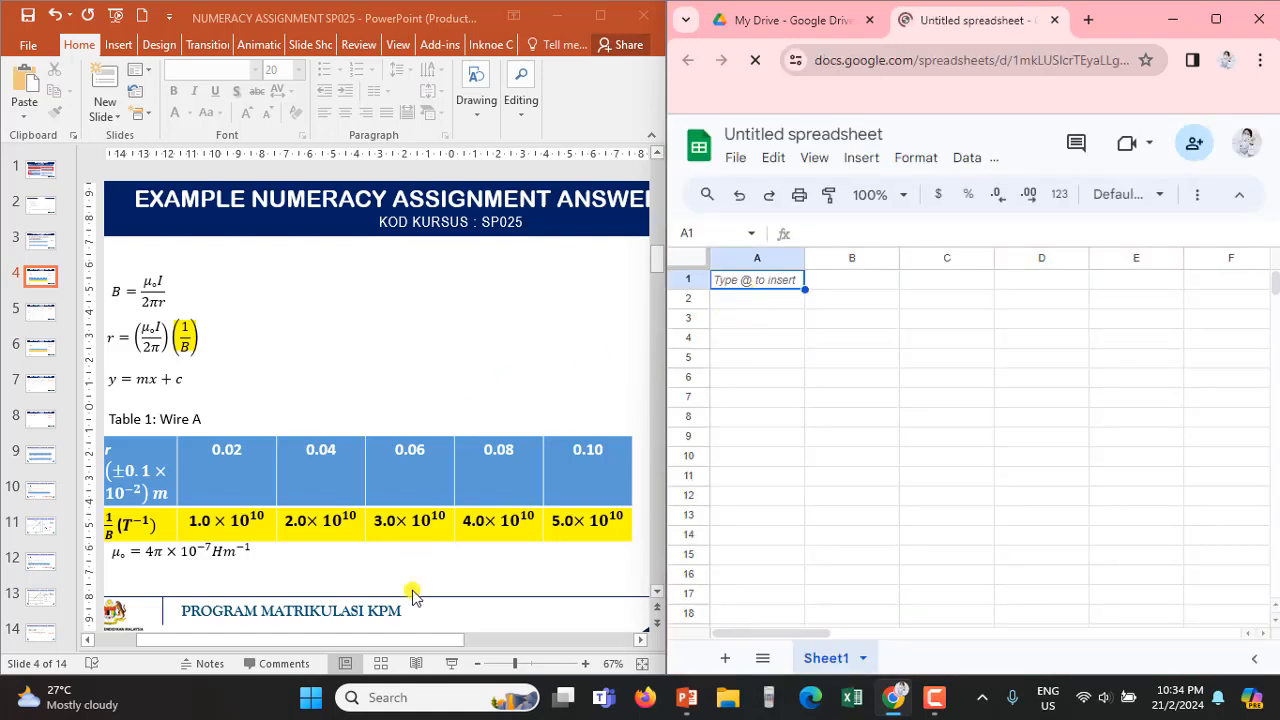
Enter the column headers "1/B (T-1)" in cell A1 and "r (m)" in cell B1
{"action": "left_click", "coordinate": [88, 645]}
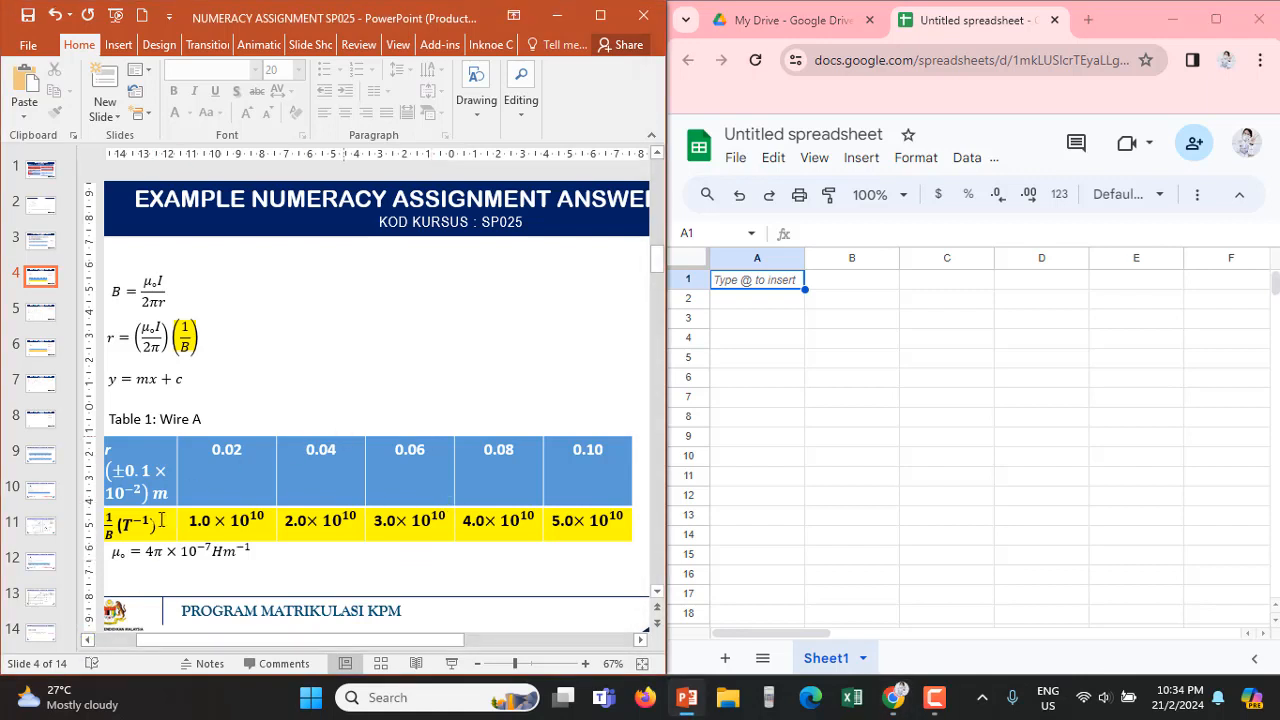
{"action": "double_click", "coordinate": [786, 288]}
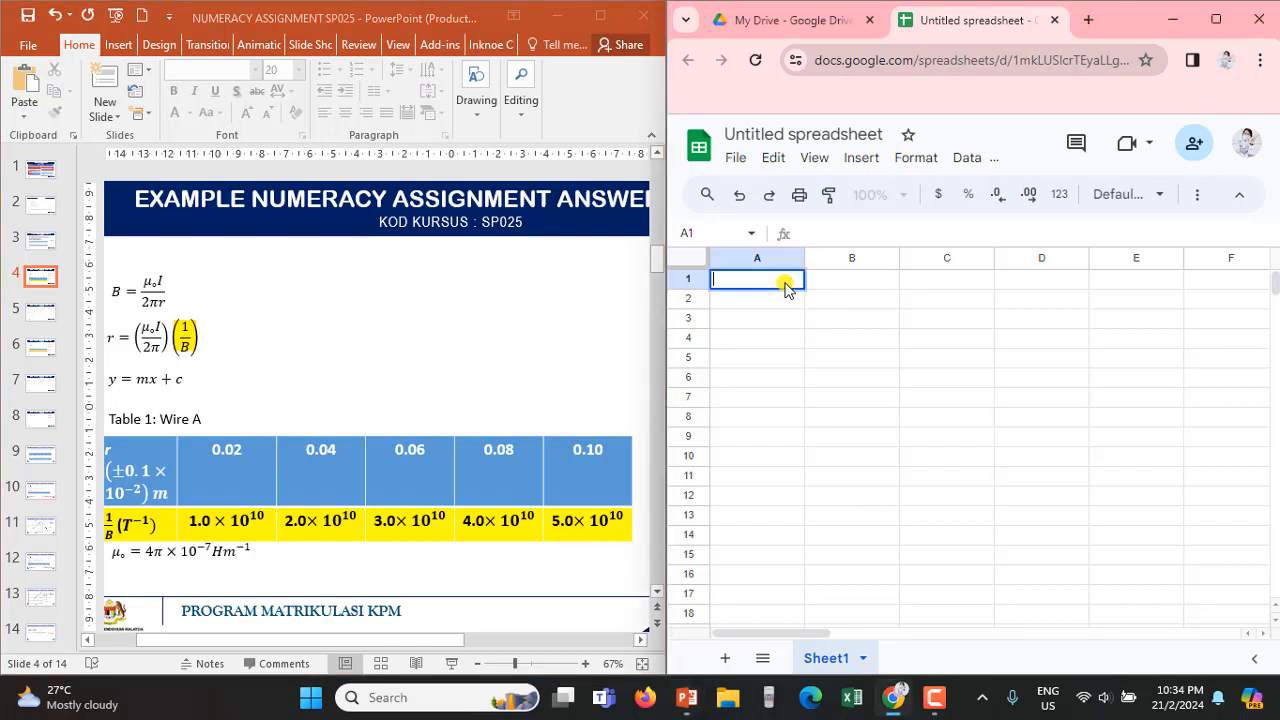
{"action": "type", "text": "1/B (T-1)"}
{"action": "key", "text": "Return"}
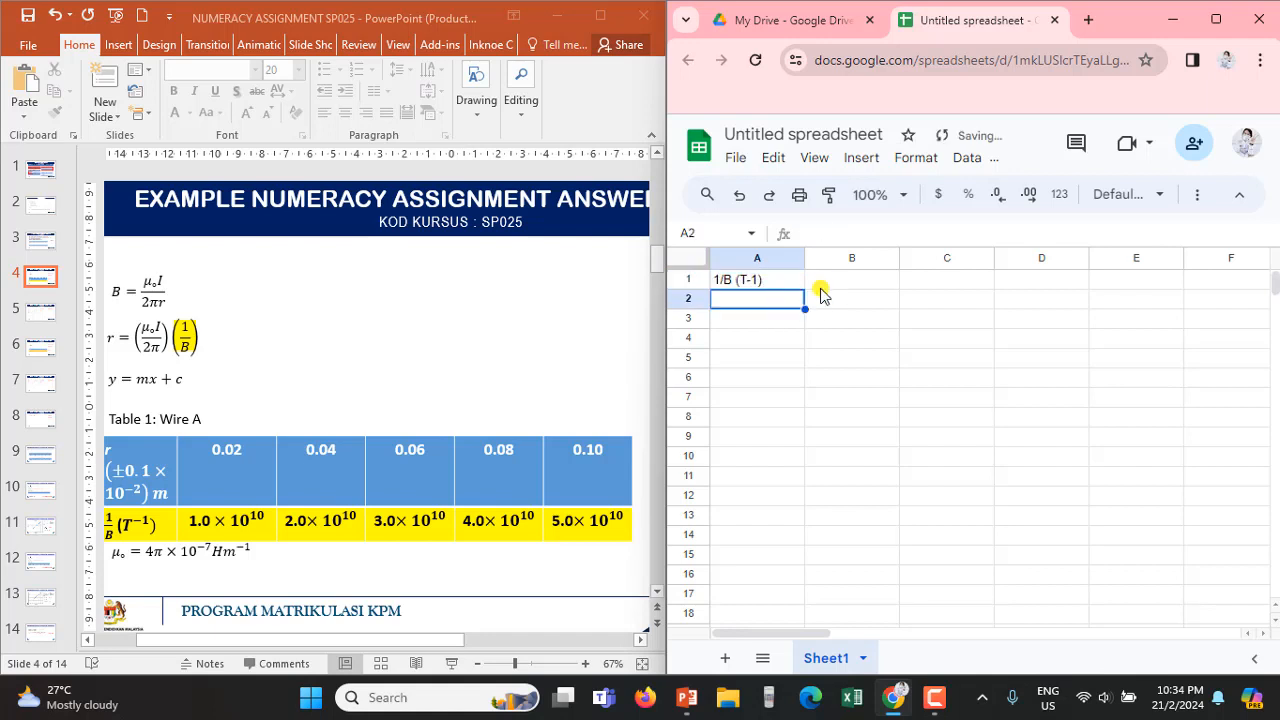
{"action": "left_click", "coordinate": [826, 278]}
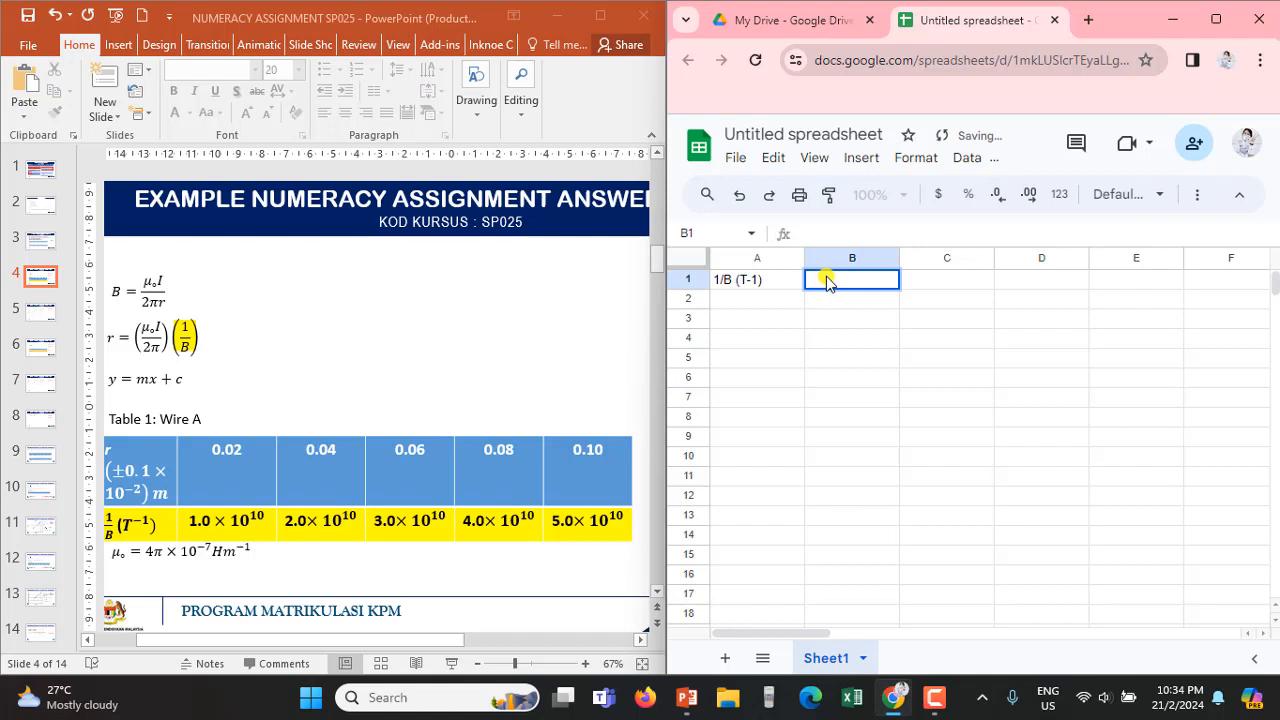
{"action": "type", "text": "r (m)"}
Fill cells A2 to A6 with the 1/B values 1E+10, 2E+10, 3E+10, 4E+10 and 5E+10
{"action": "left_click", "coordinate": [751, 300]}
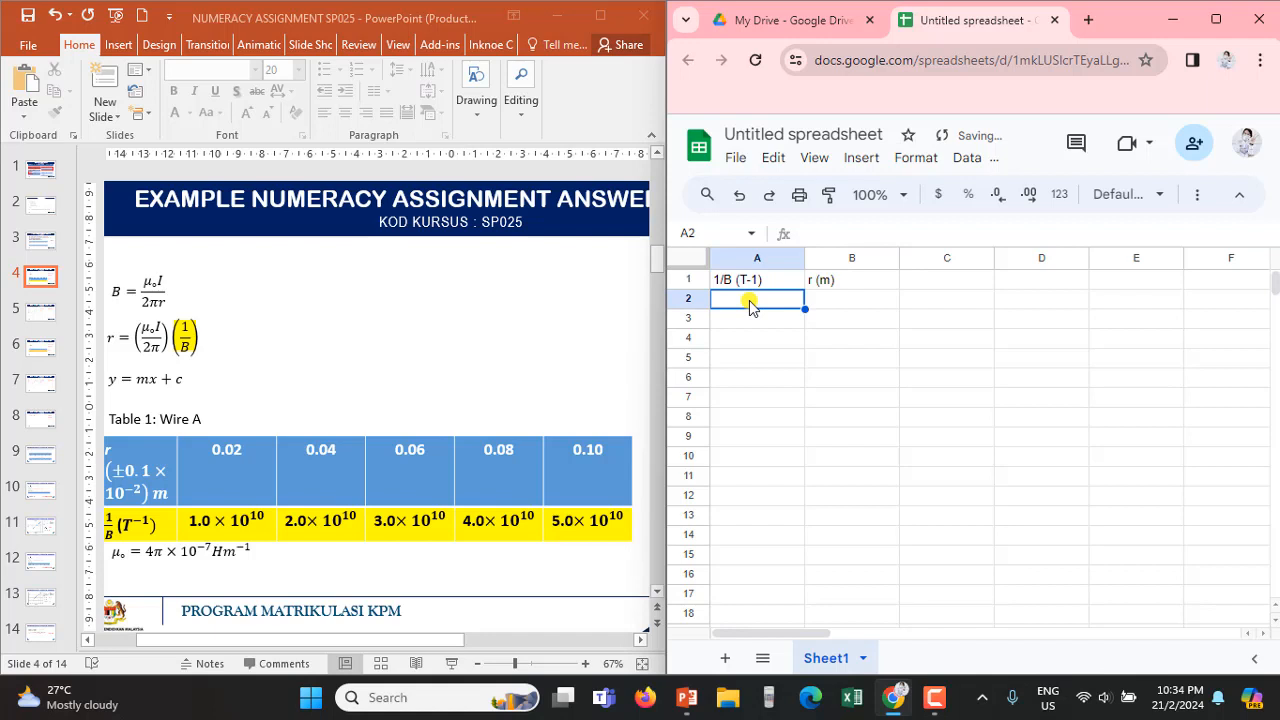
{"action": "type", "text": "1"}
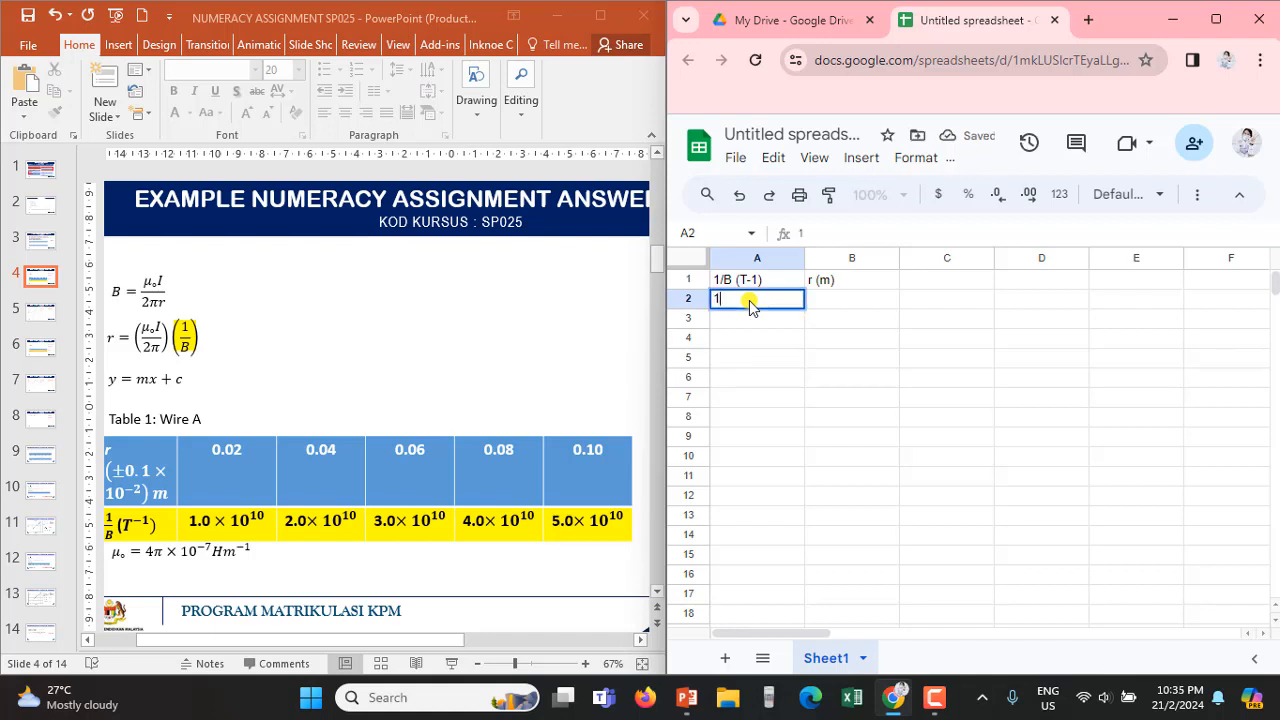
{"action": "type", "text": ".00E+10"}
{"action": "key", "text": "Return"}
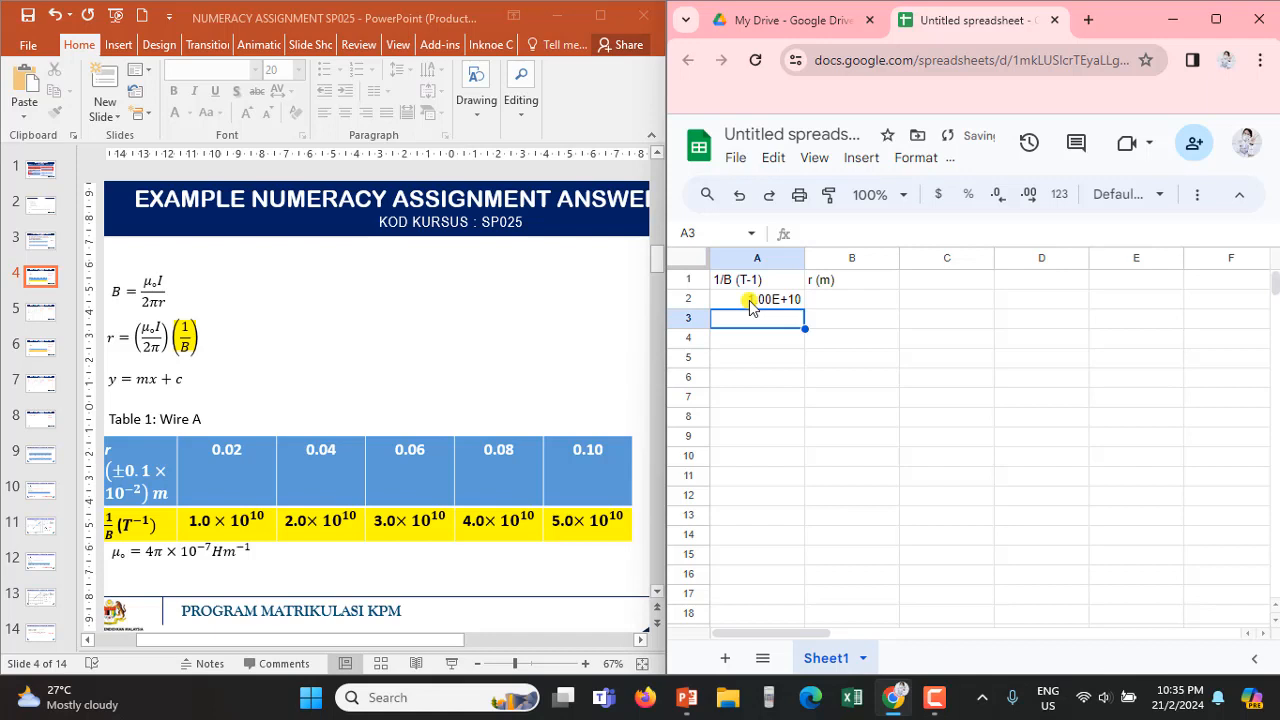
{"action": "type", "text": "2E"}
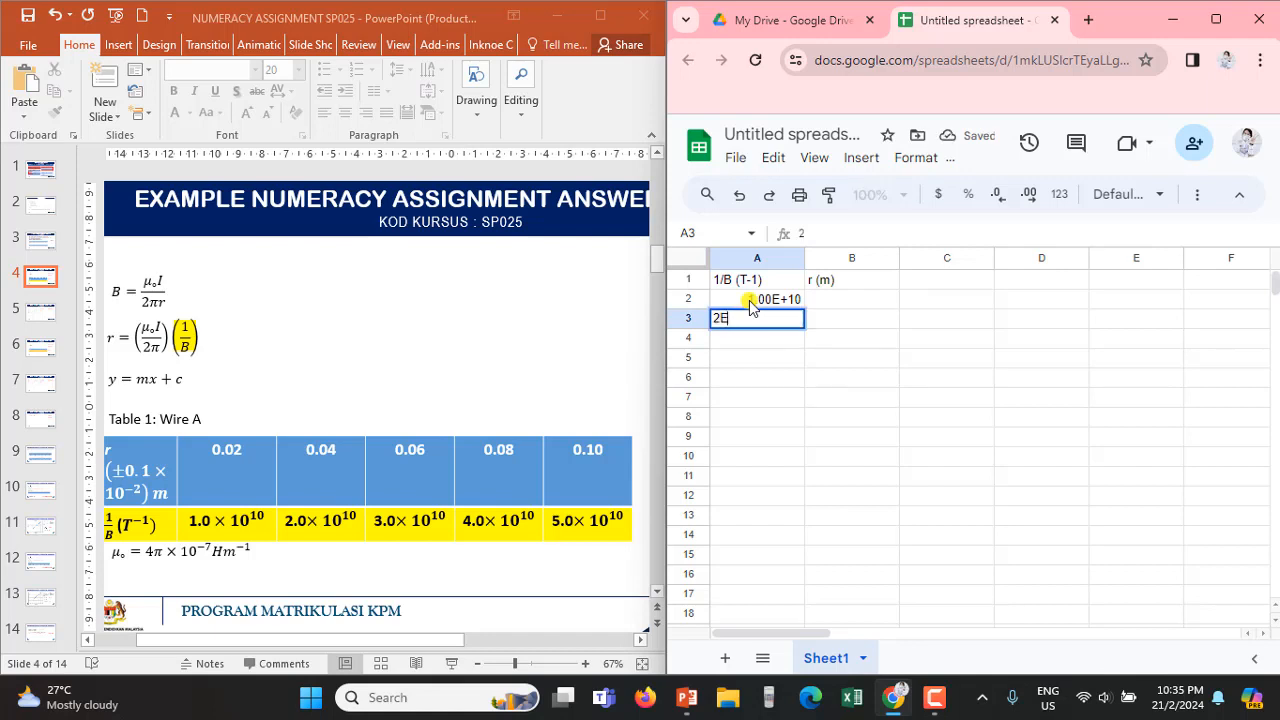
{"action": "type", "text": "+10"}
{"action": "key", "text": "Return"}
{"action": "type", "text": "3"}
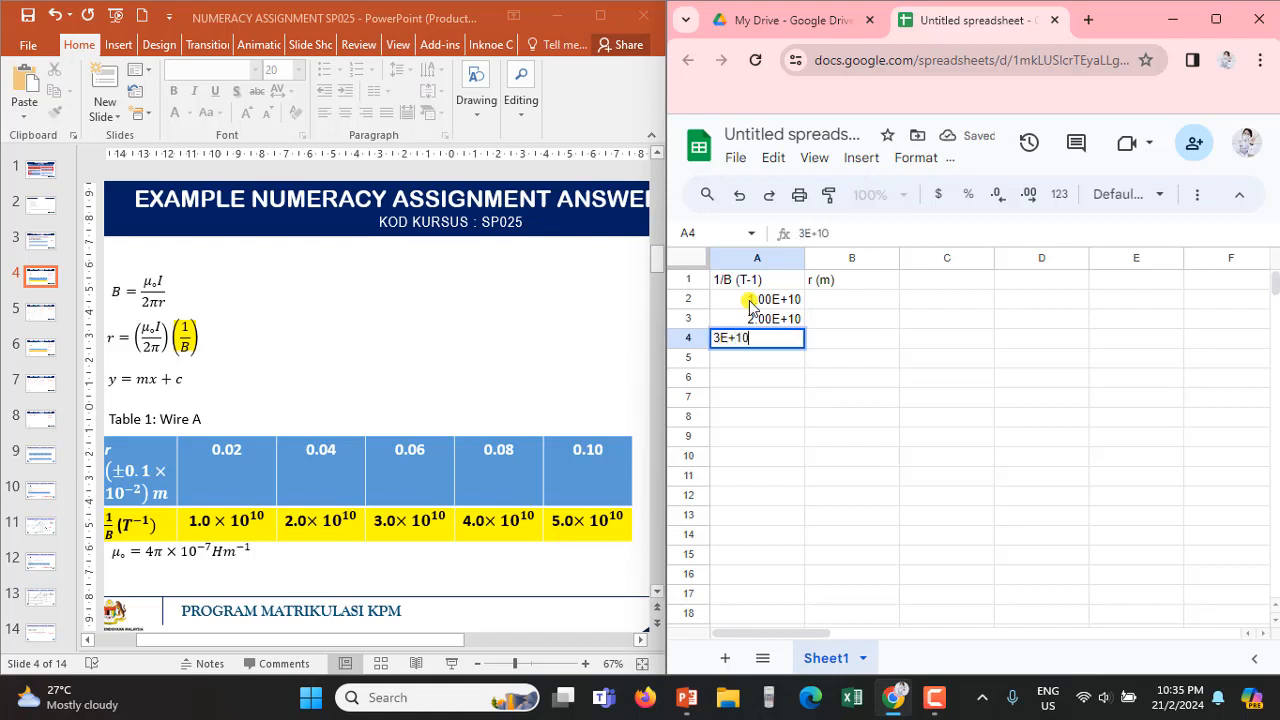
{"action": "key", "text": "Return"}
{"action": "type", "text": "4.00"}
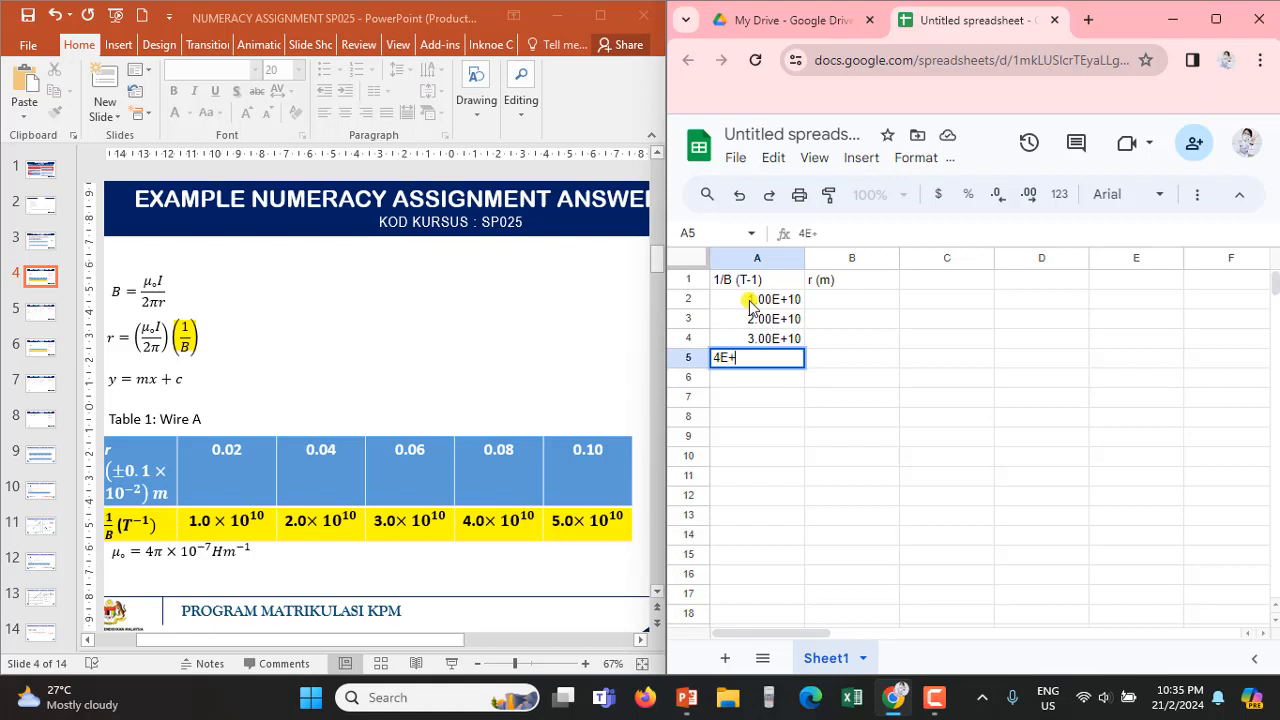
{"action": "type", "text": "E+10"}
{"action": "key", "text": "Return"}
{"action": "type", "text": "5"}
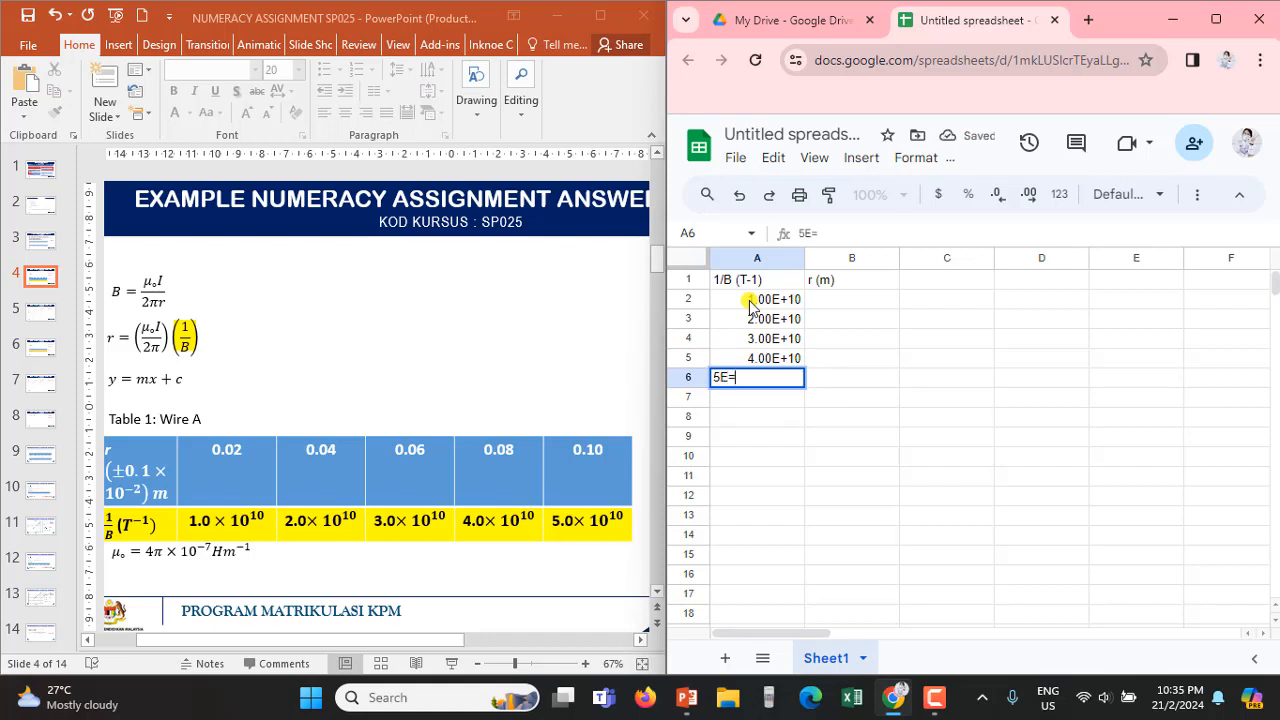
{"action": "type", "text": "E="}
{"action": "key", "text": "BackSpace"}
{"action": "type", "text": "+10"}
{"action": "key", "text": "Return"}
Fill cells B2 to B6 with the r values 0.02, 0.04, 0.06, 0.08 and 0.10
{"action": "key", "text": "Right"}
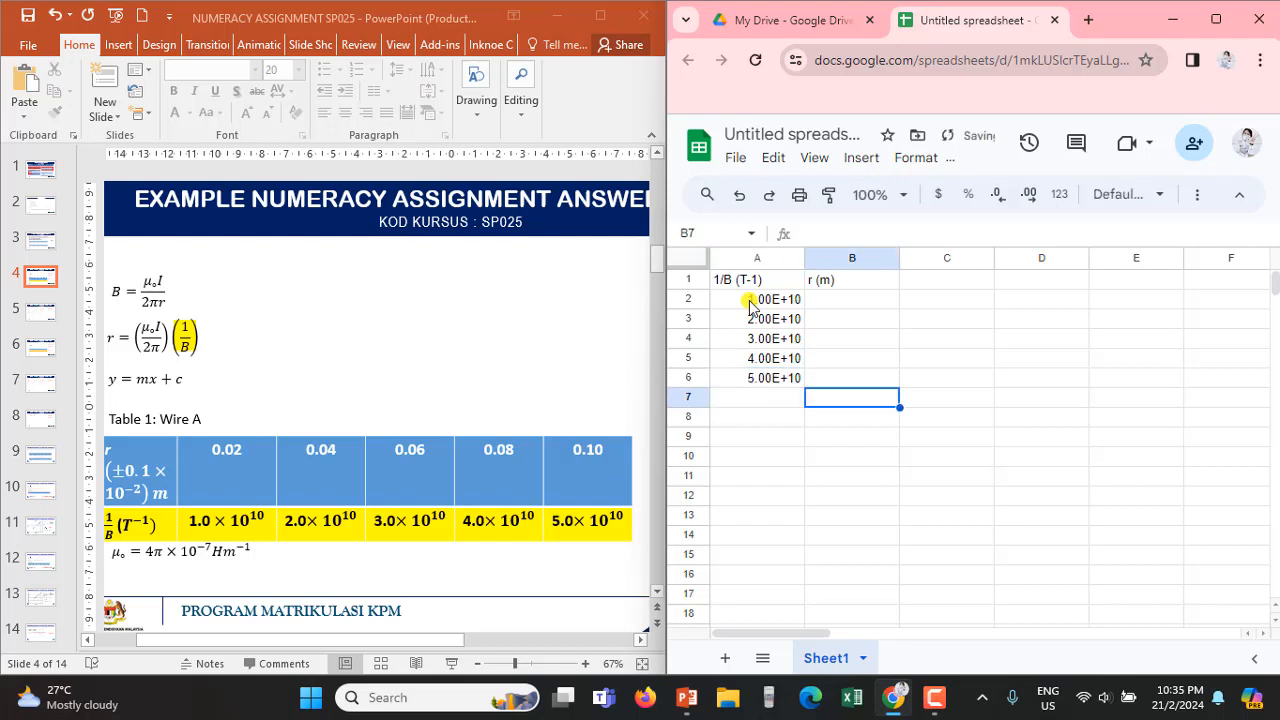
{"action": "key", "text": "Up"}
{"action": "key", "text": "Up"}
{"action": "key", "text": "Up"}
{"action": "key", "text": "Up"}
{"action": "key", "text": "Up"}
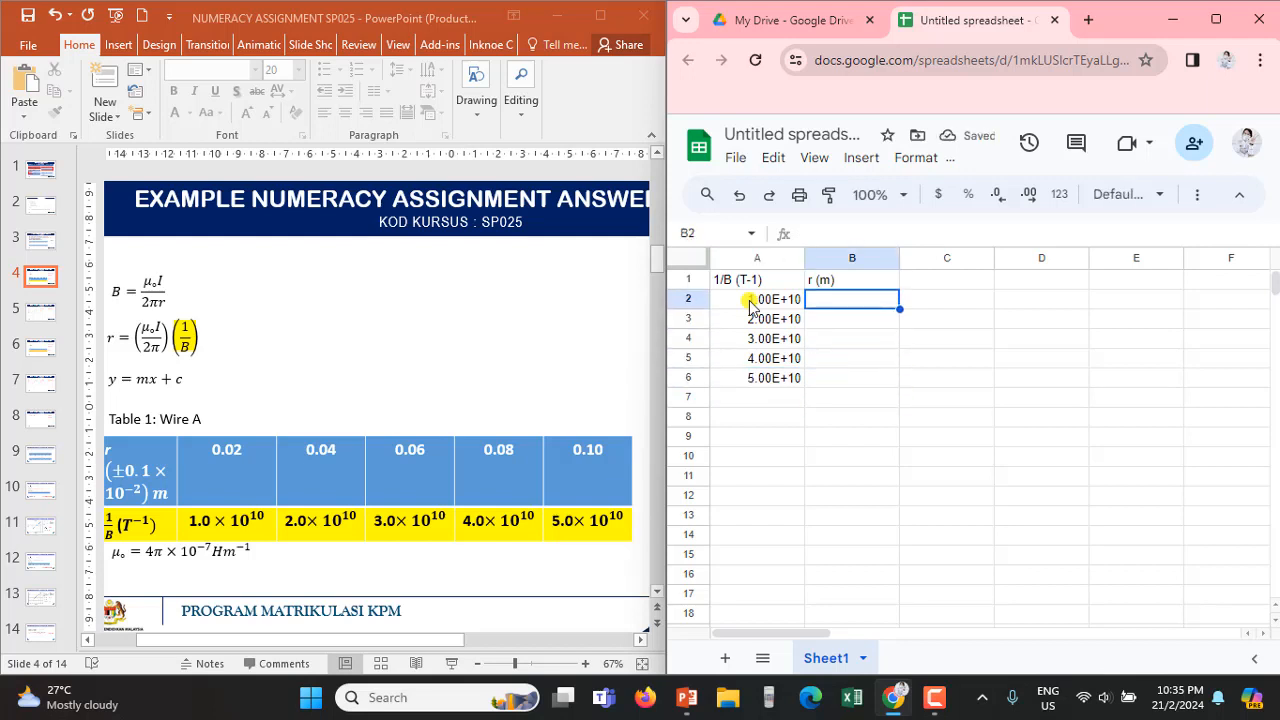
{"action": "type", "text": "0.02"}
{"action": "key", "text": "Return"}
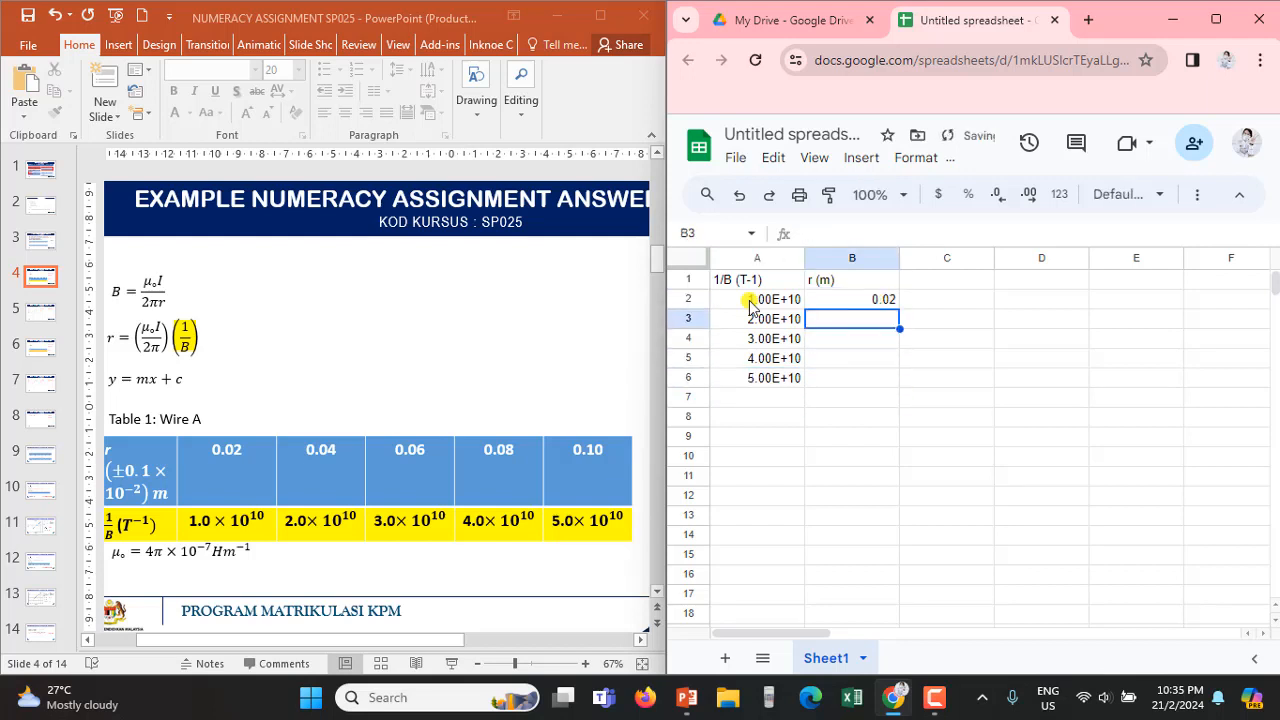
{"action": "type", "text": "0.04"}
{"action": "key", "text": "Return"}
{"action": "type", "text": "0.06"}
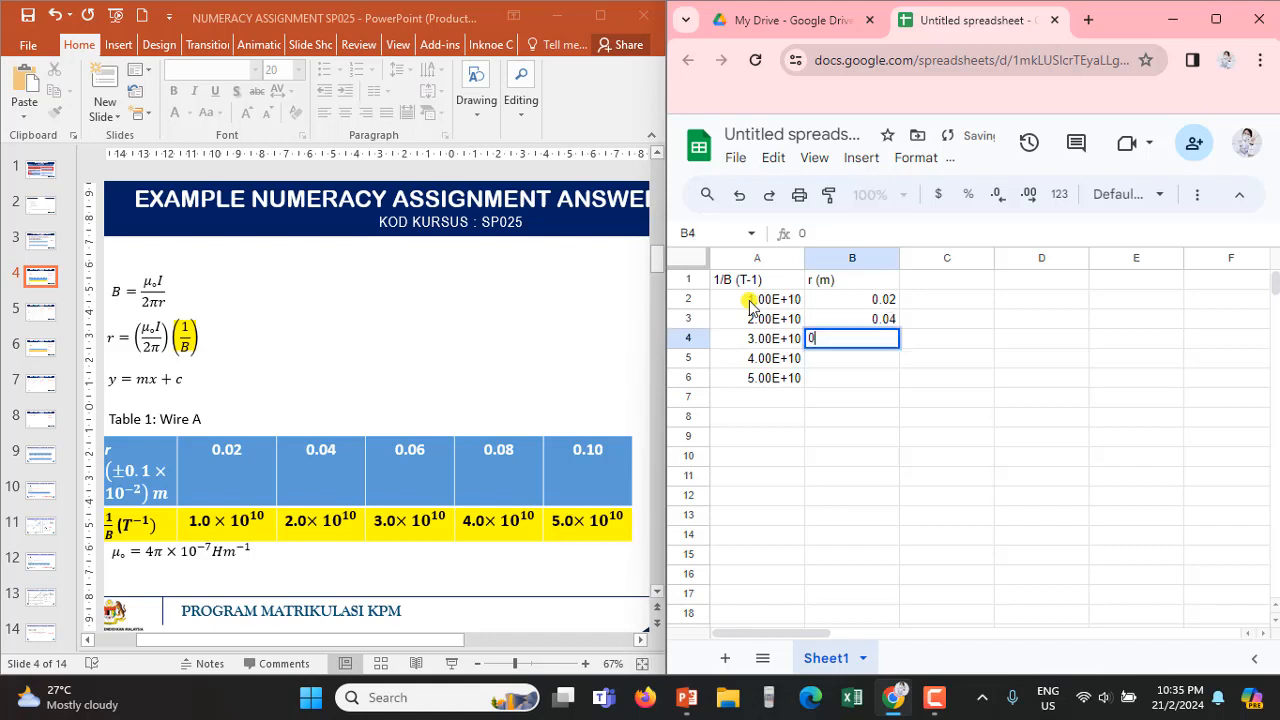
{"action": "key", "text": "Return"}
{"action": "type", "text": "0.0"}
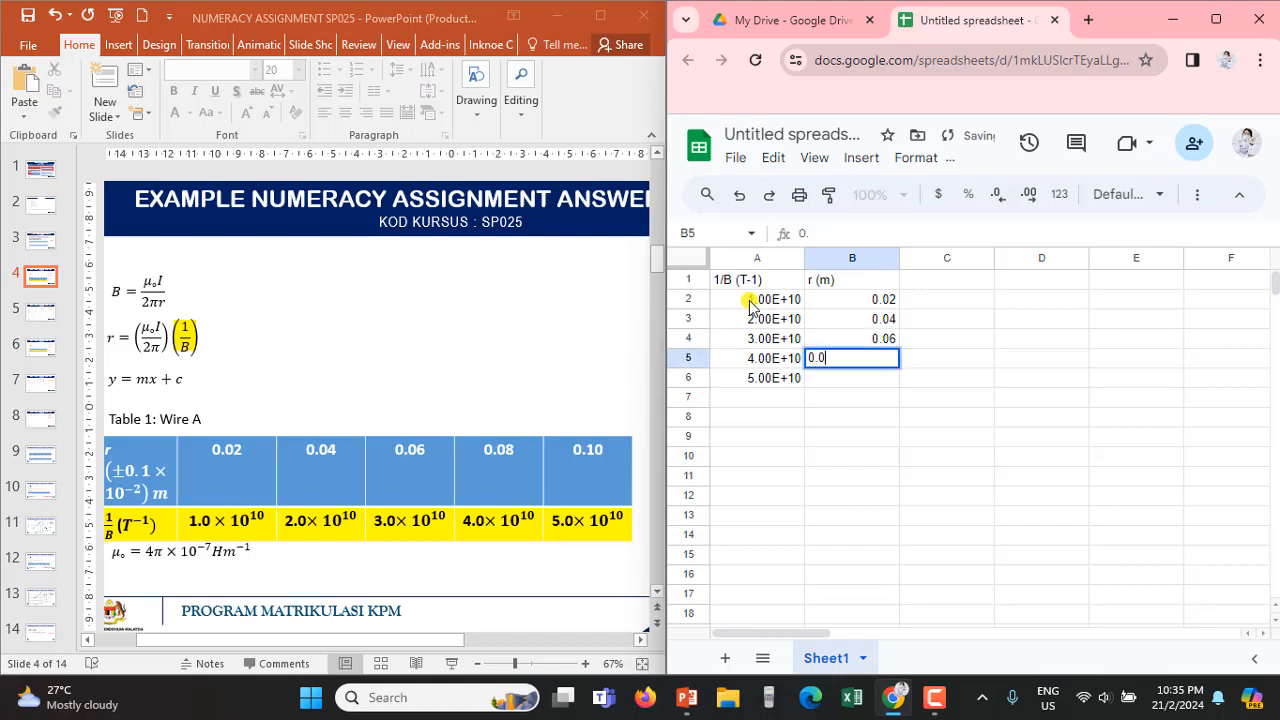
{"action": "type", "text": "8"}
{"action": "key", "text": "Return"}
{"action": "type", "text": "0.10"}
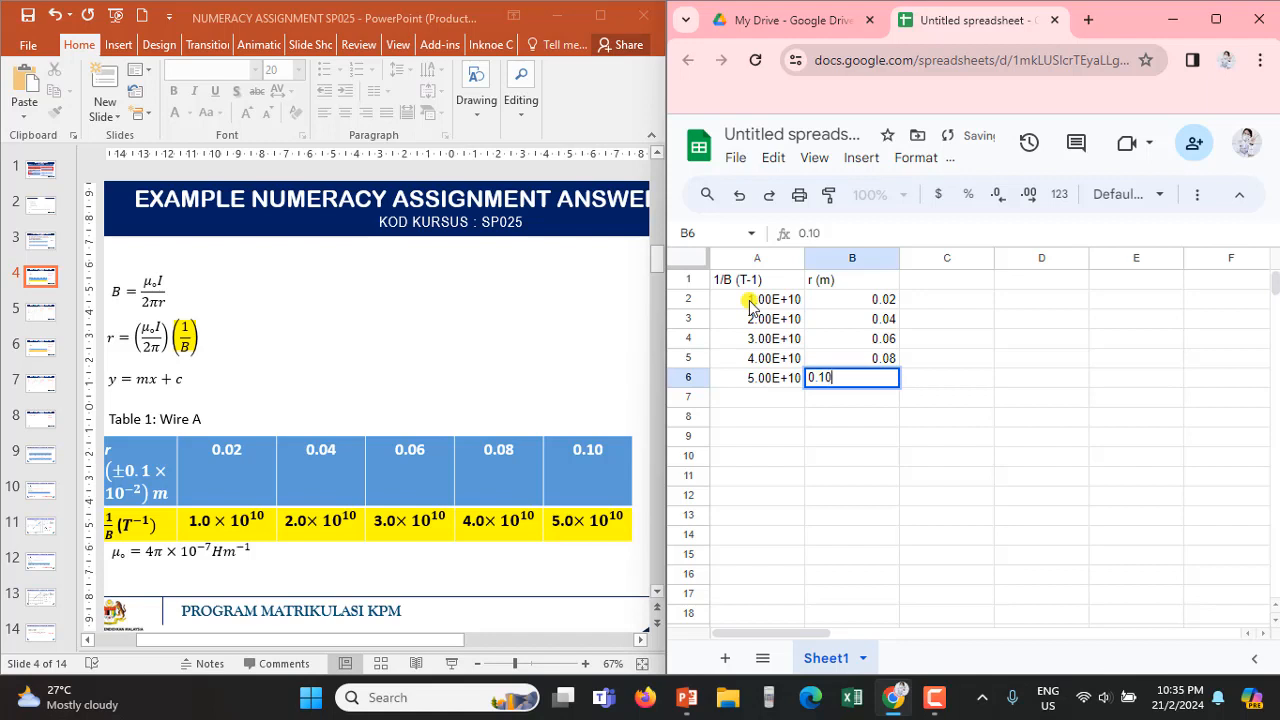
{"action": "key", "text": "Tab"}
{"action": "key", "text": "Down"}
{"action": "key", "text": "Down"}
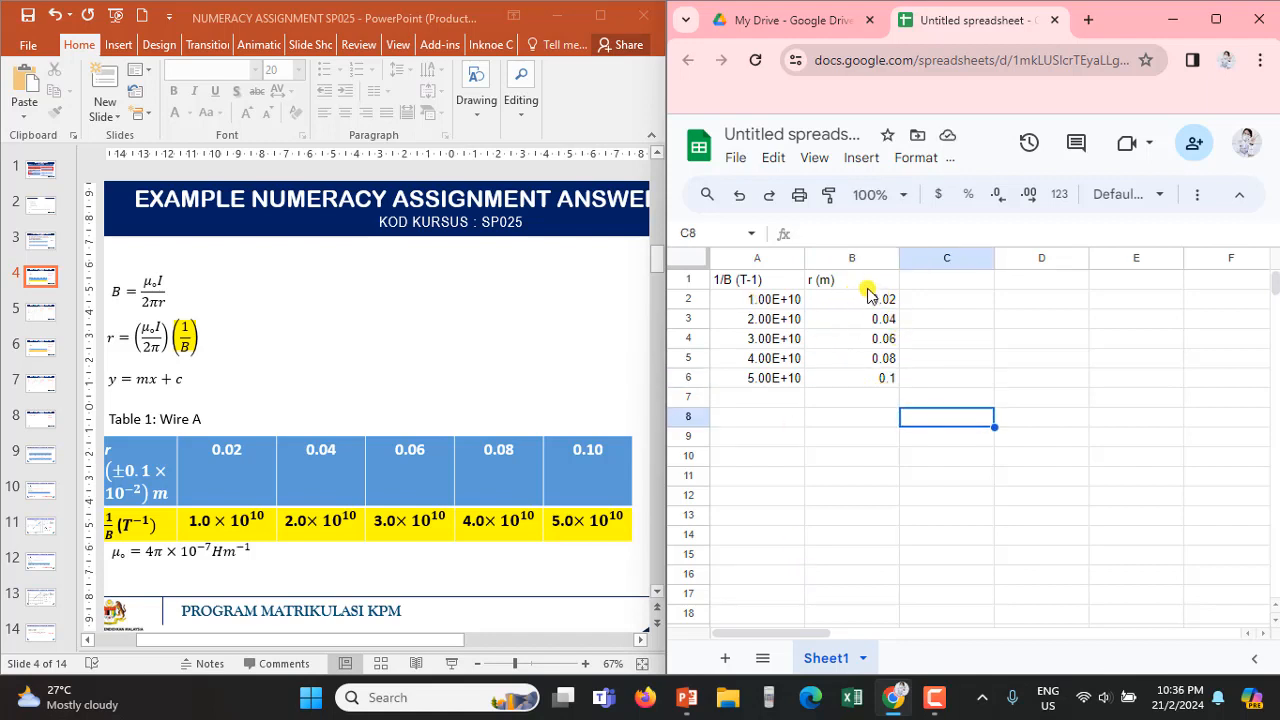
Format the r values in B2:B6 to show two decimal places
{"action": "left_click_drag", "start_coordinate": [838, 300], "coordinate": [860, 381]}
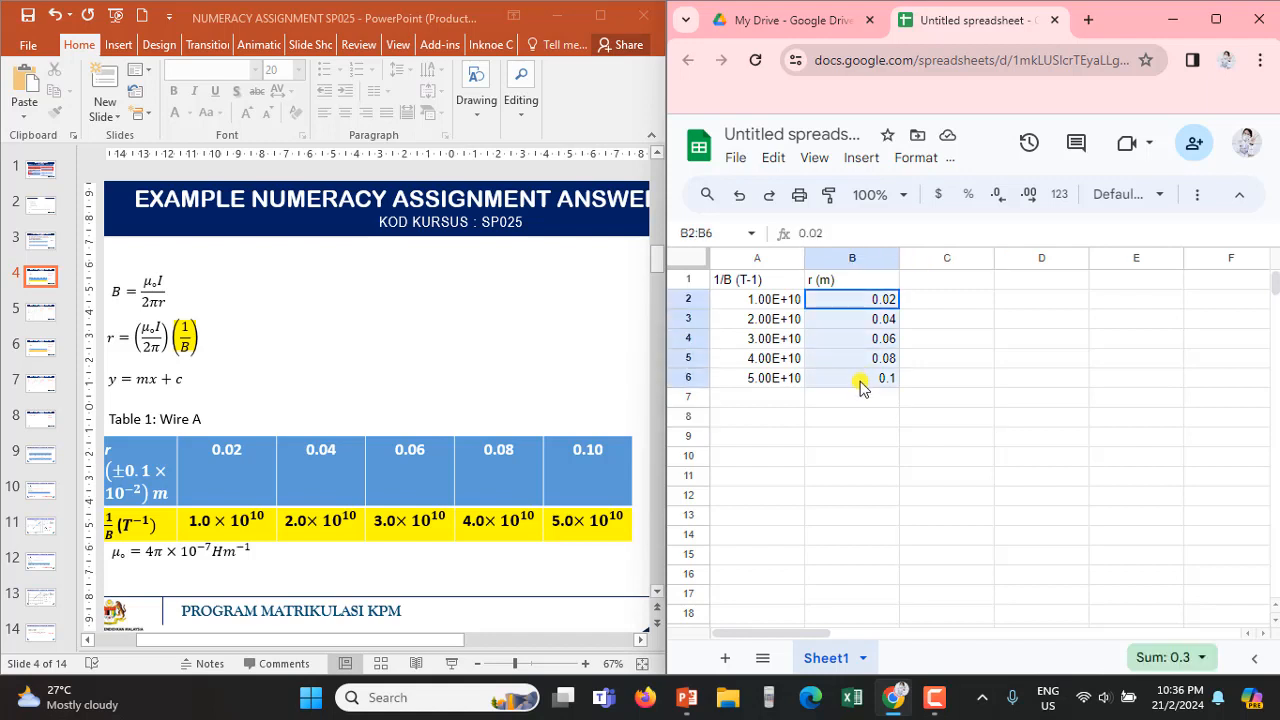
{"action": "left_click", "coordinate": [1029, 203]}
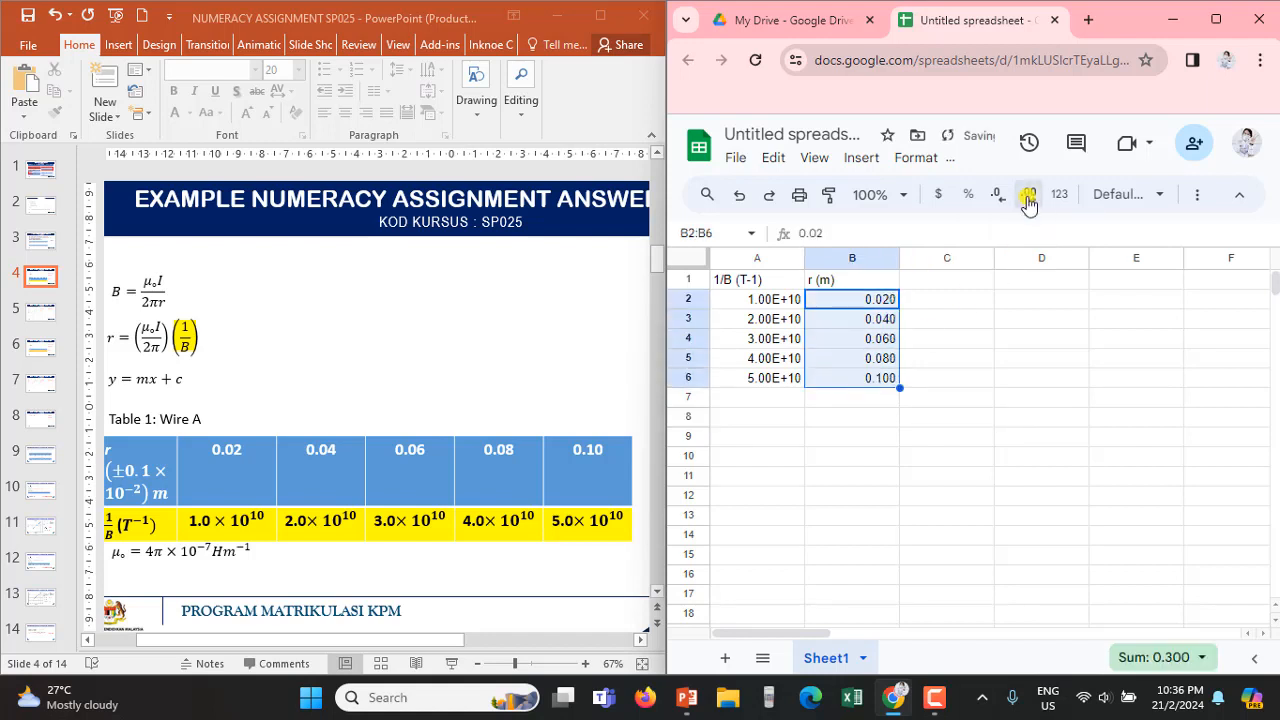
{"action": "left_click", "coordinate": [999, 197]}
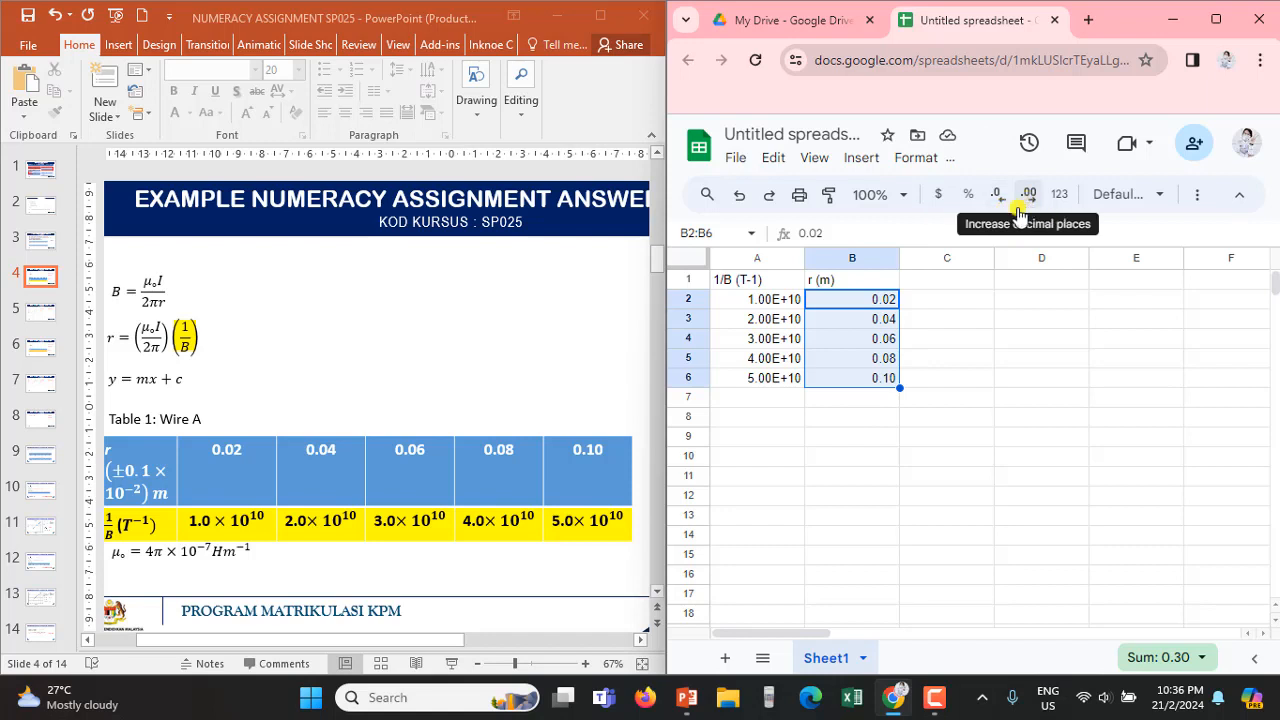
{"action": "left_click", "coordinate": [840, 418]}
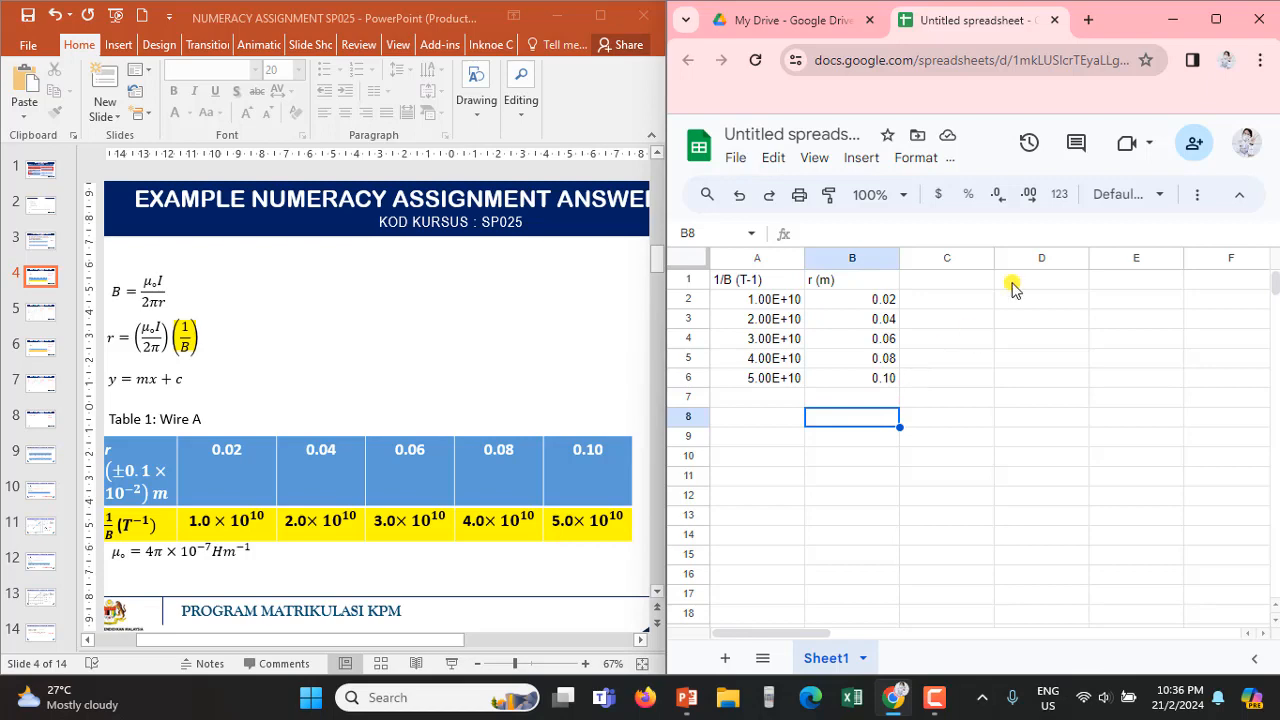
Maximize the browser window and insert a scatter chart of r (m) against 1/B (T-1) from the range A1:B6
{"action": "left_click", "coordinate": [1217, 22]}
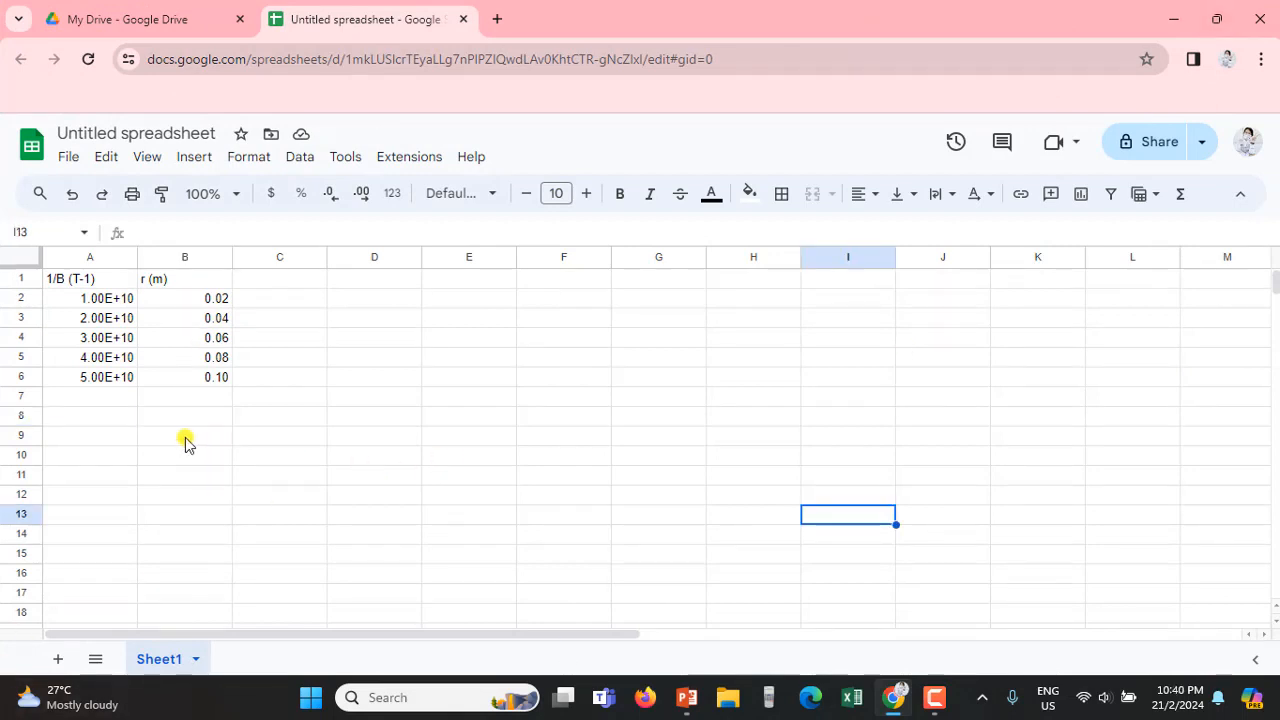
{"action": "left_click_drag", "start_coordinate": [78, 280], "coordinate": [204, 374]}
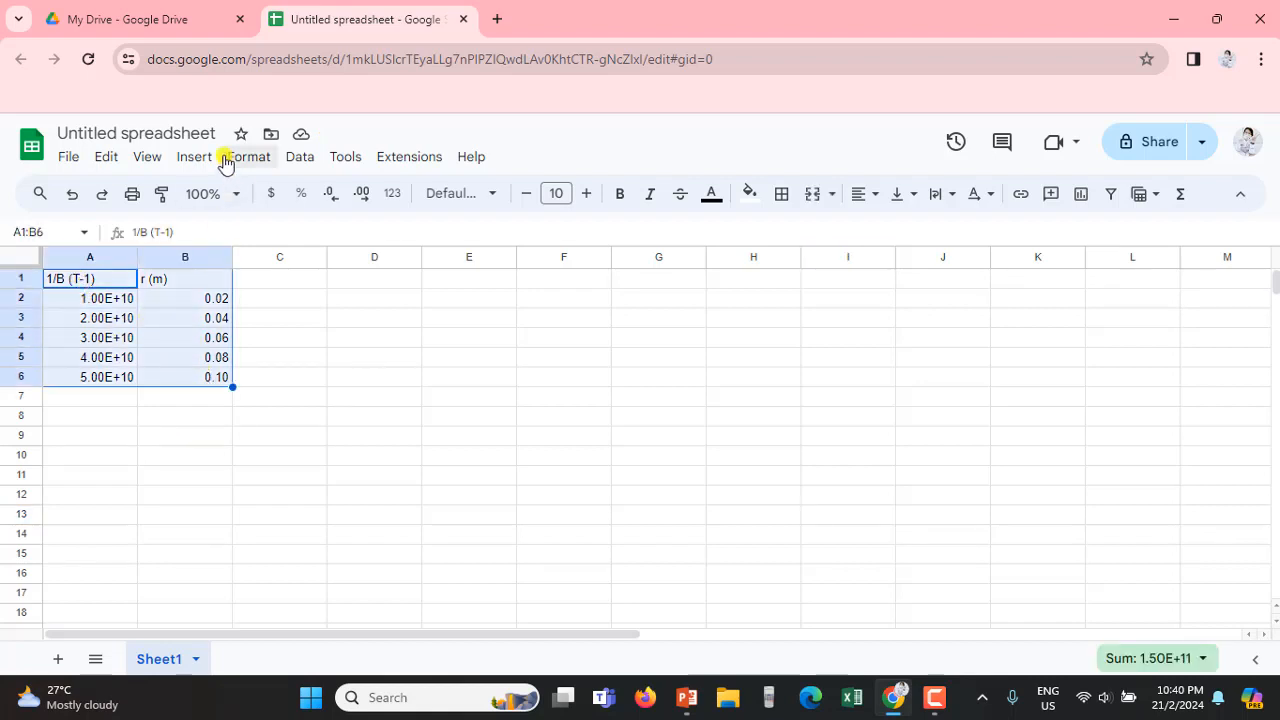
{"action": "left_click", "coordinate": [196, 157]}
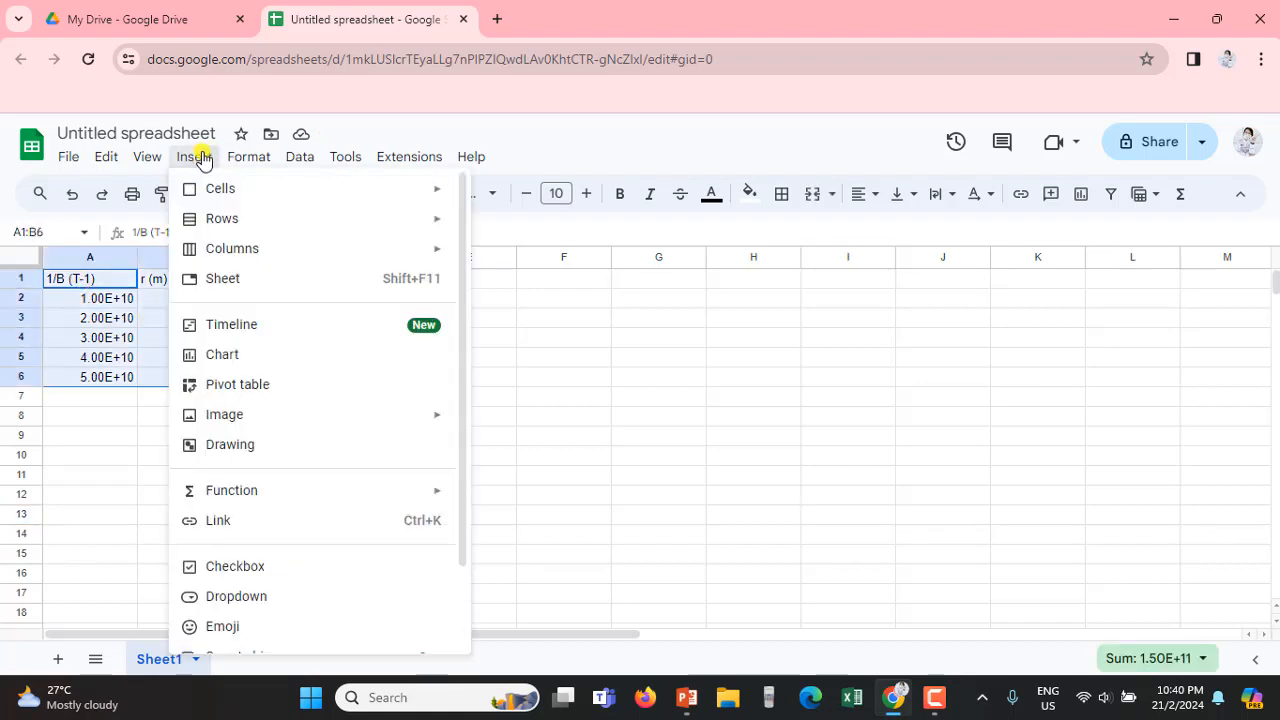
{"action": "left_click", "coordinate": [282, 362]}
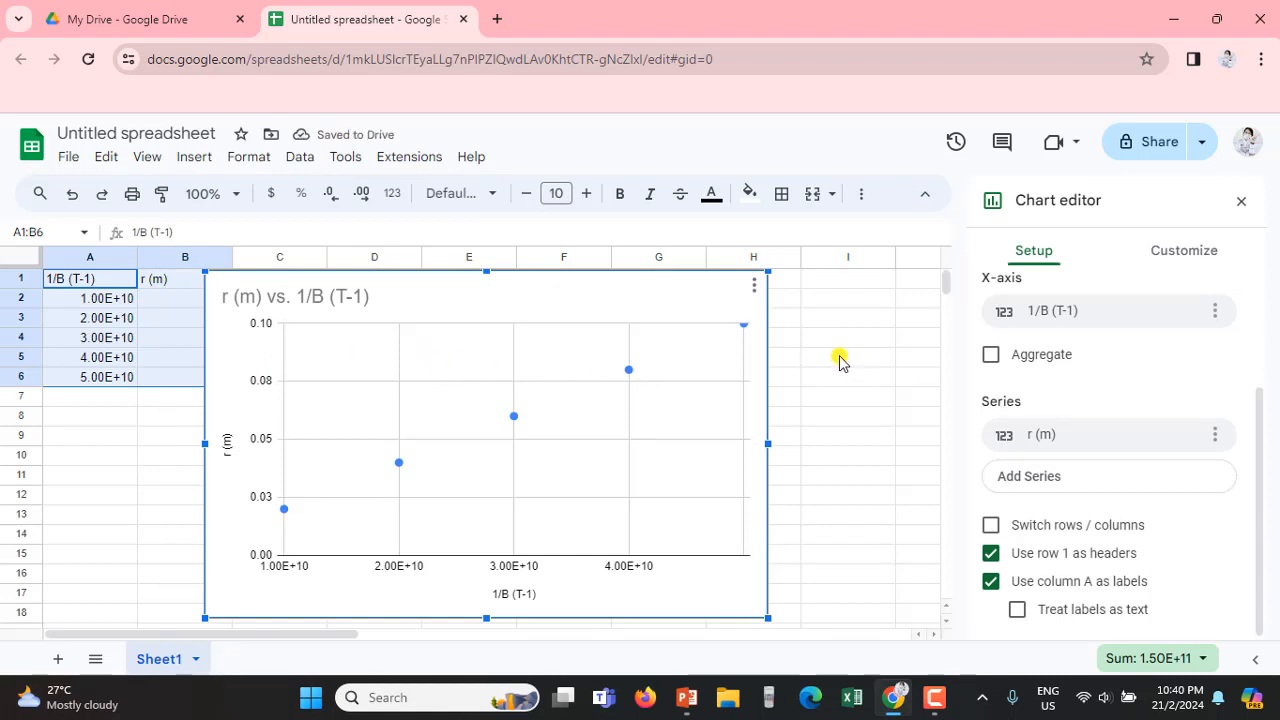
{"action": "scroll", "coordinate": [1100, 425], "scroll_direction": "up", "scroll_amount": 1}
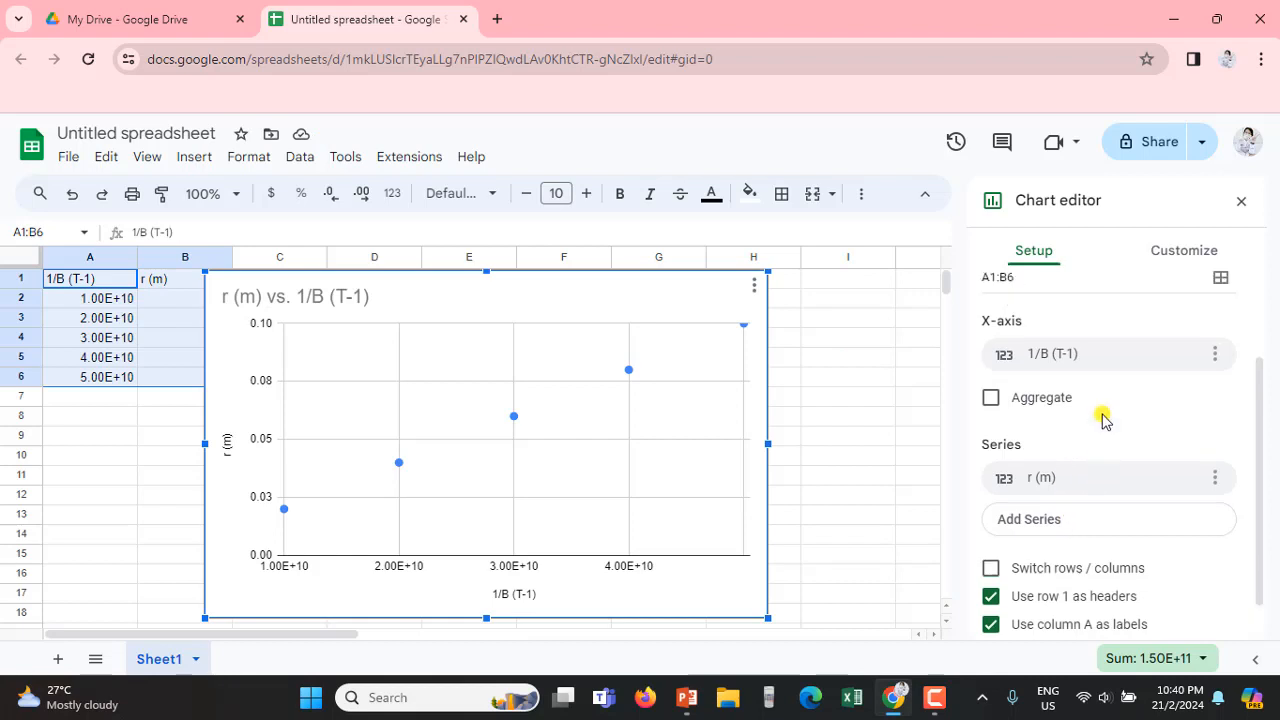
{"action": "scroll", "coordinate": [1102, 420], "scroll_direction": "up", "scroll_amount": 3}
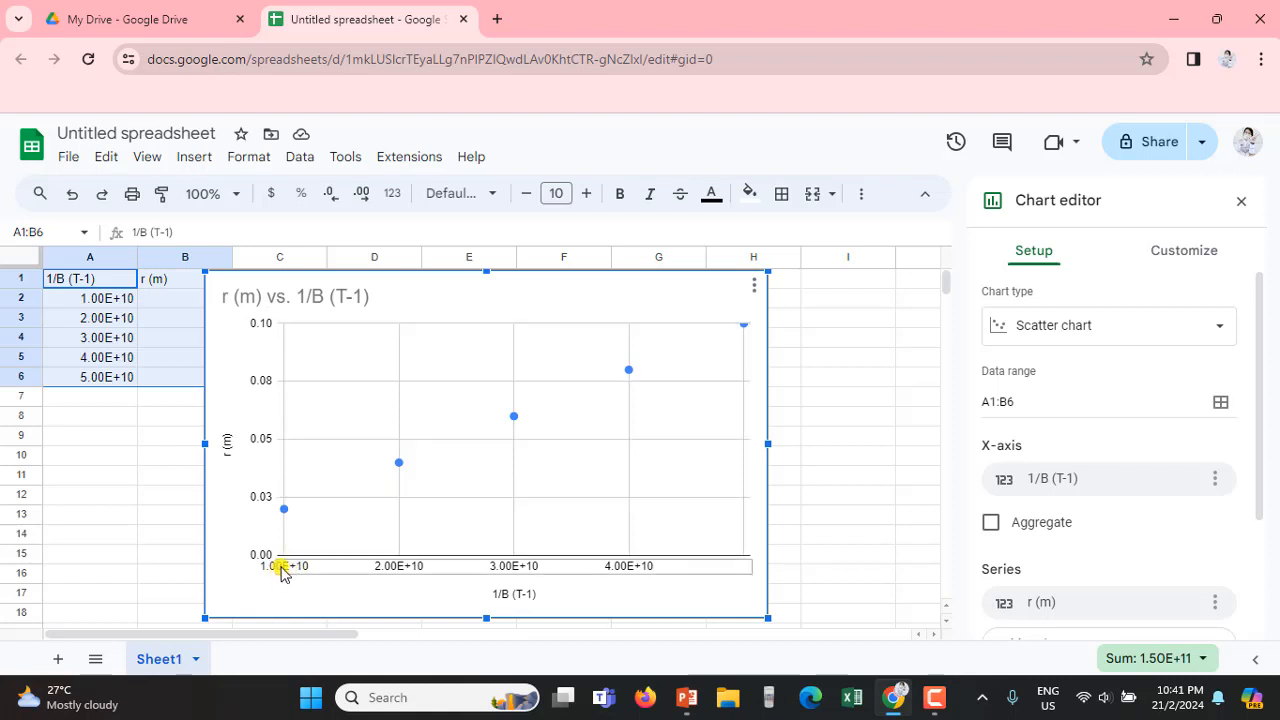
Set the minimum of the scatter chart's horizontal axis to 0
{"action": "left_click", "coordinate": [1200, 262]}
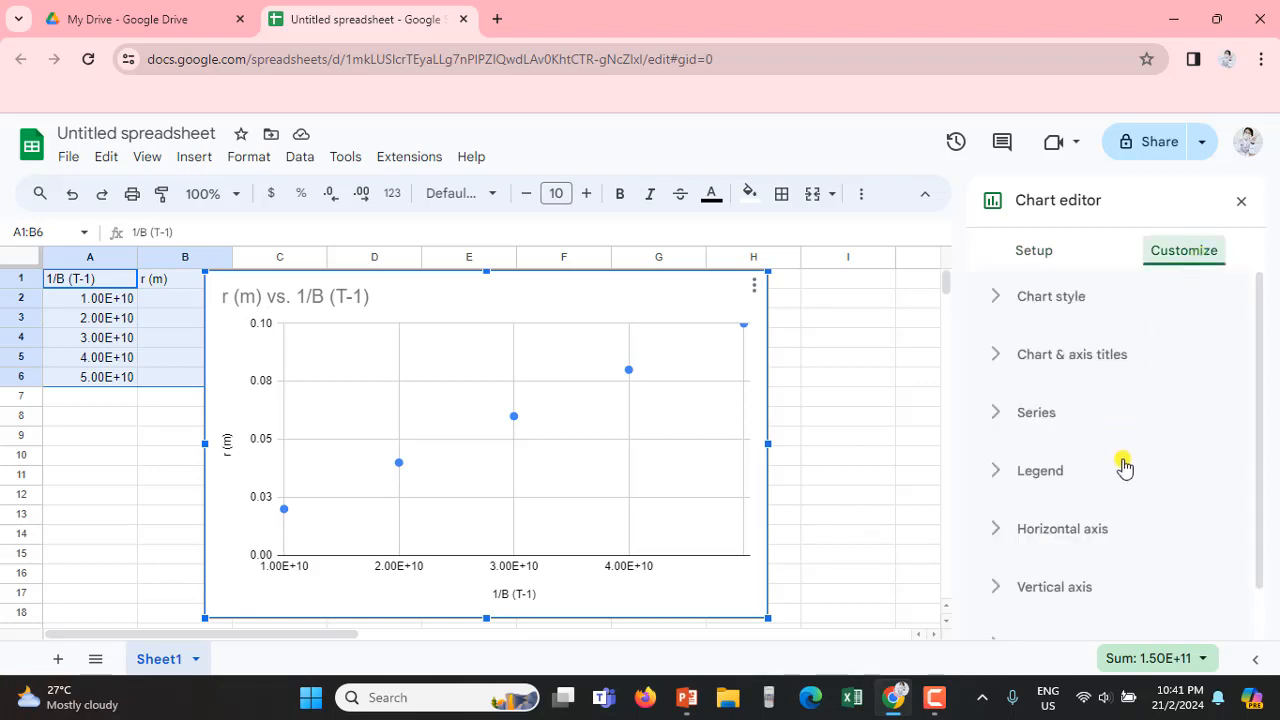
{"action": "left_click", "coordinate": [995, 530]}
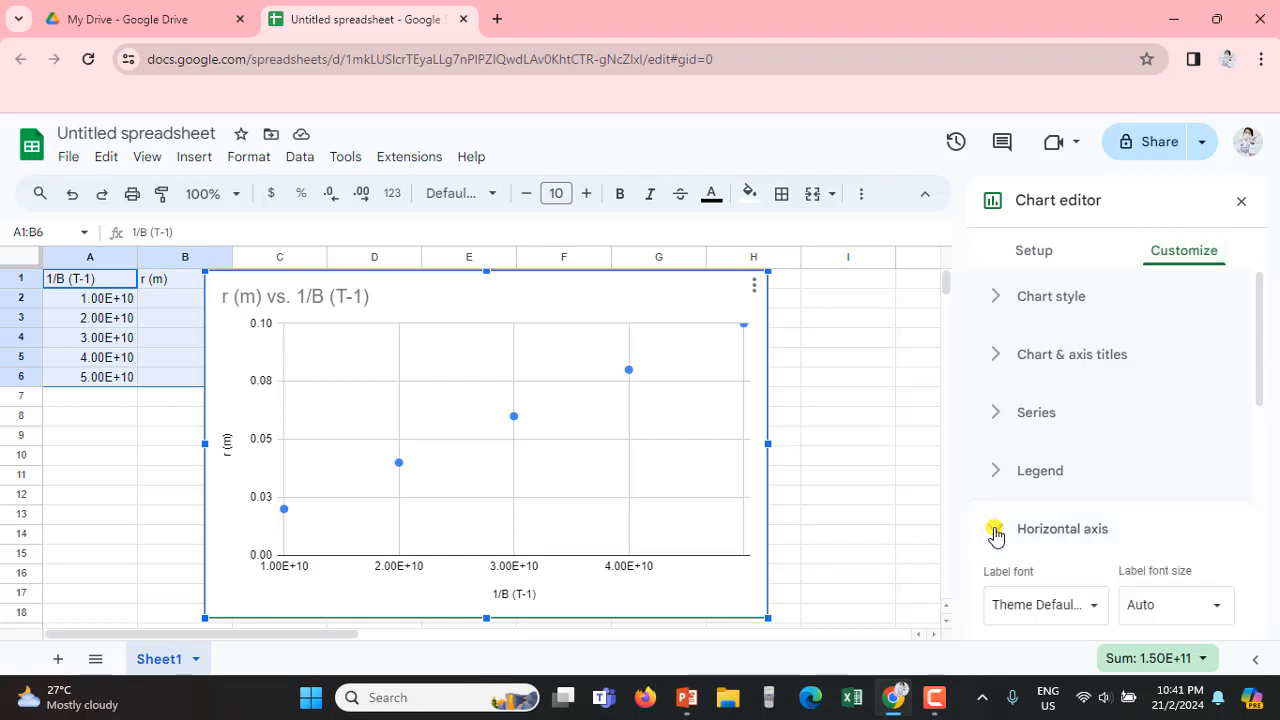
{"action": "scroll", "coordinate": [1176, 508], "scroll_direction": "down", "scroll_amount": 3}
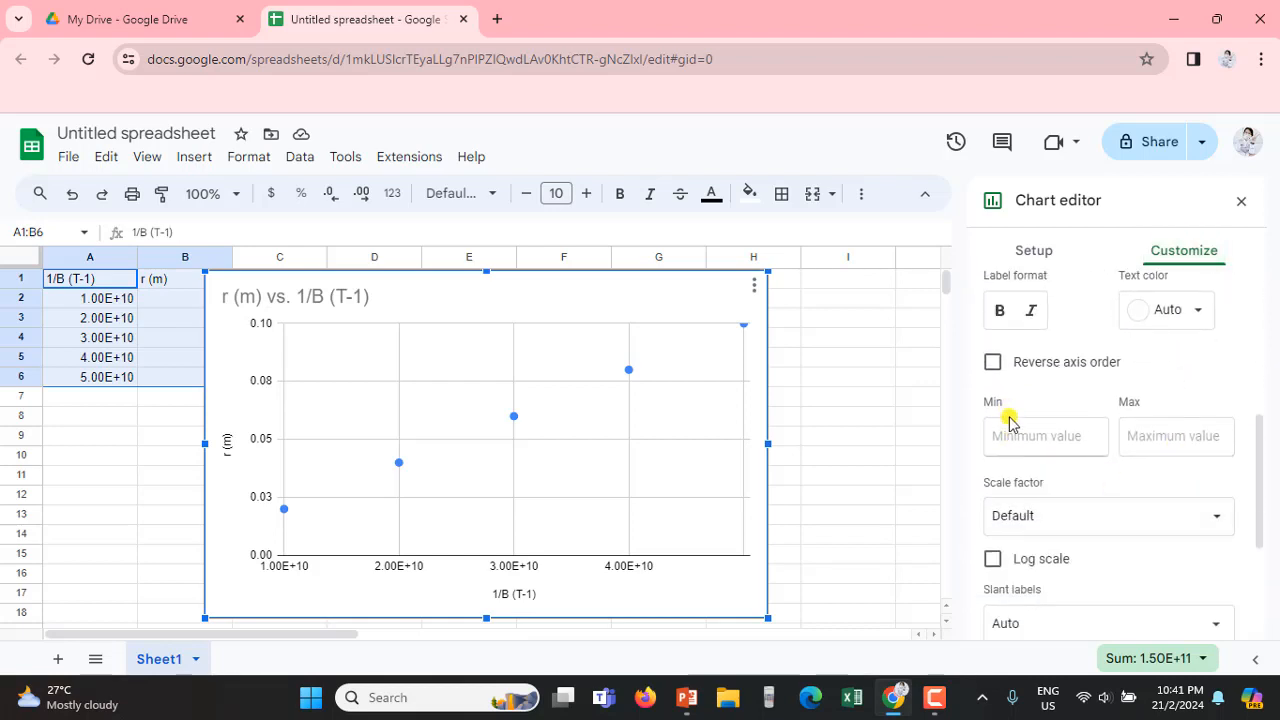
{"action": "left_click", "coordinate": [1016, 433]}
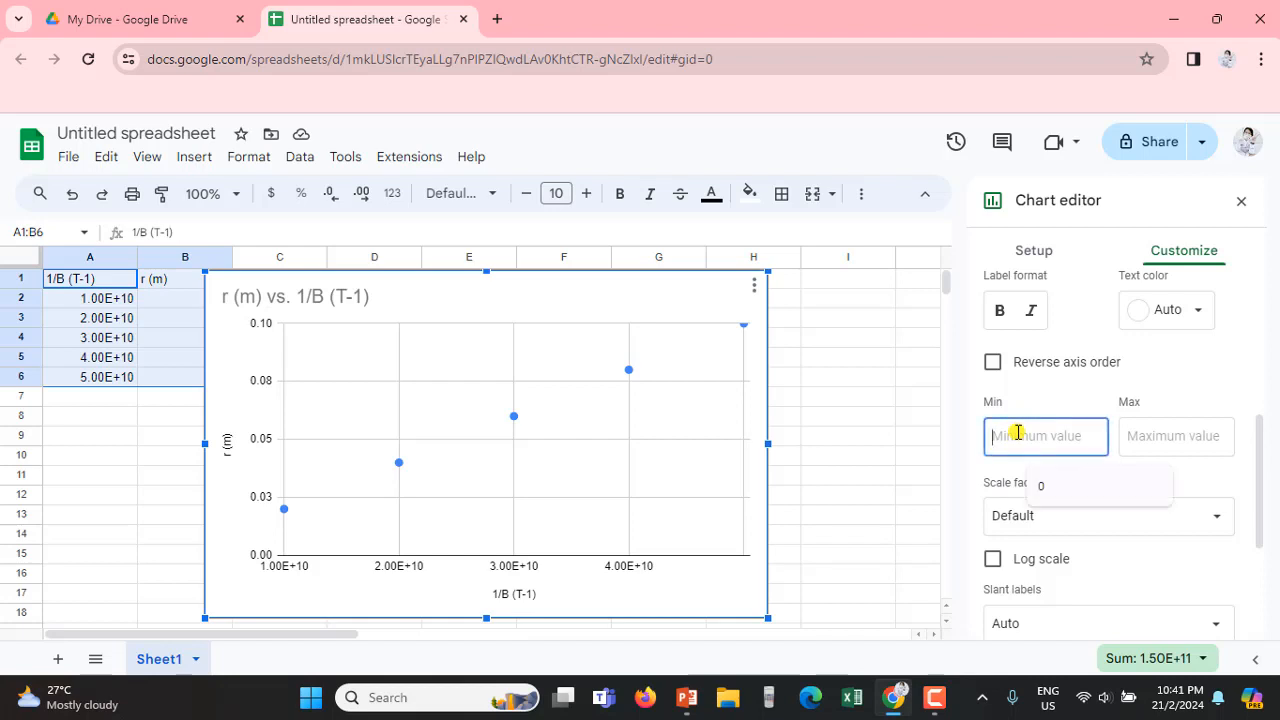
{"action": "type", "text": "0"}
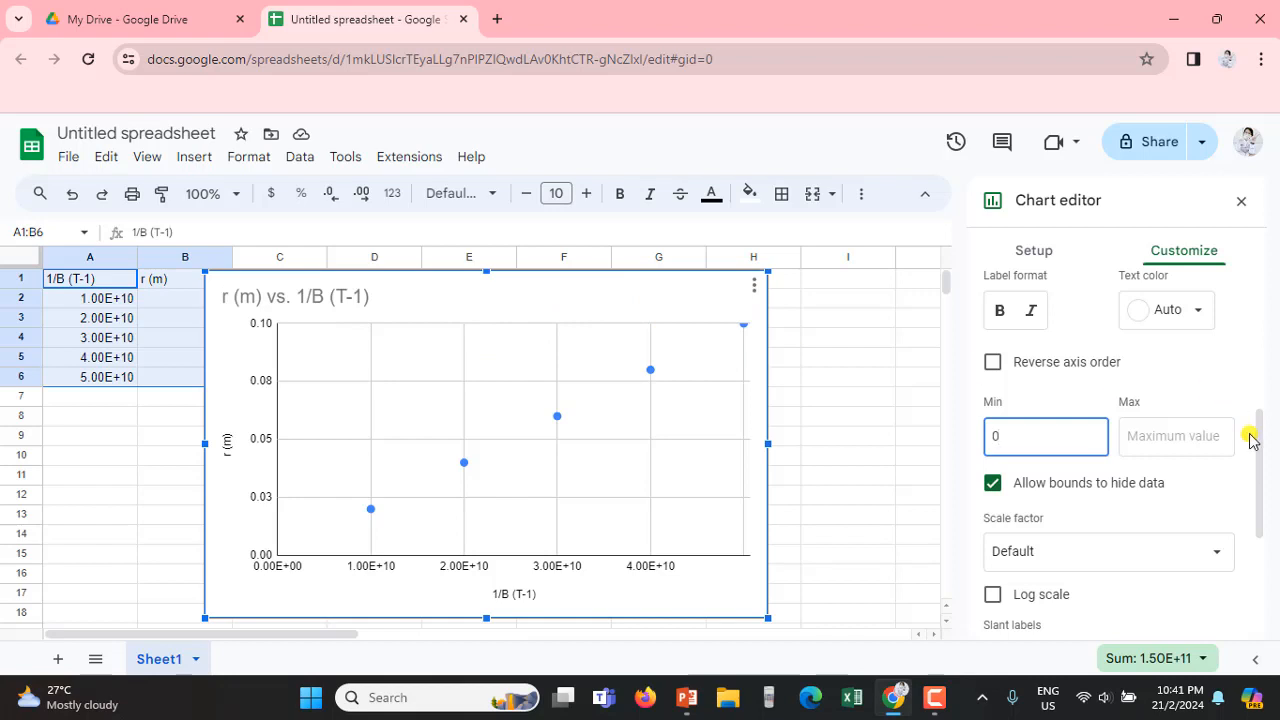
Add a linear trendline to the r (m) series and label it with its equation
{"action": "left_click_drag", "start_coordinate": [1256, 440], "coordinate": [1274, 313]}
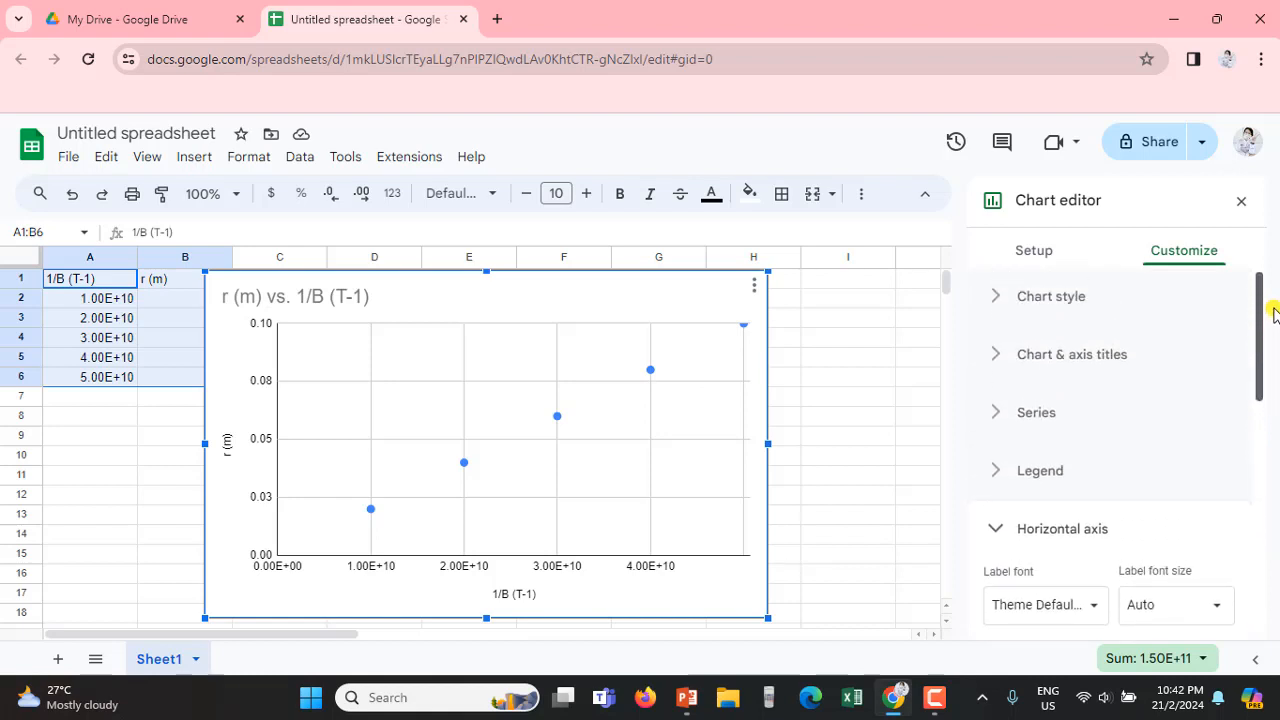
{"action": "left_click", "coordinate": [999, 413]}
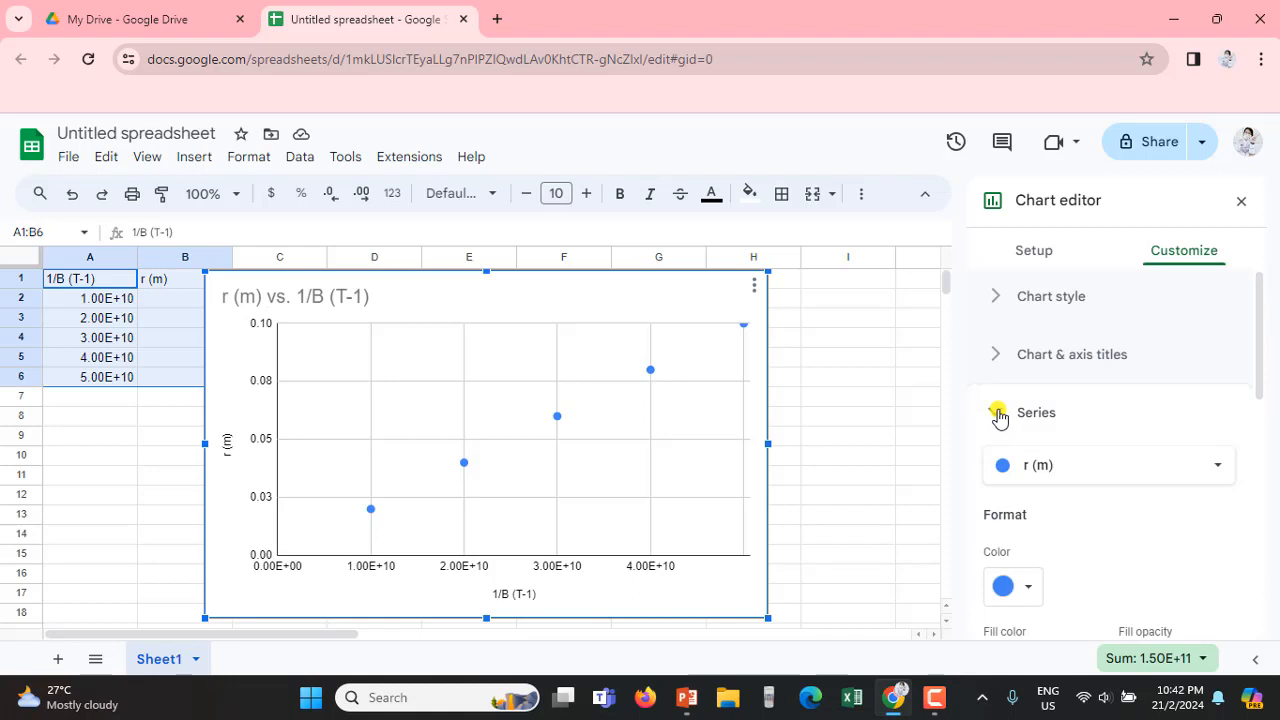
{"action": "scroll", "coordinate": [1118, 432], "scroll_direction": "down", "scroll_amount": 3}
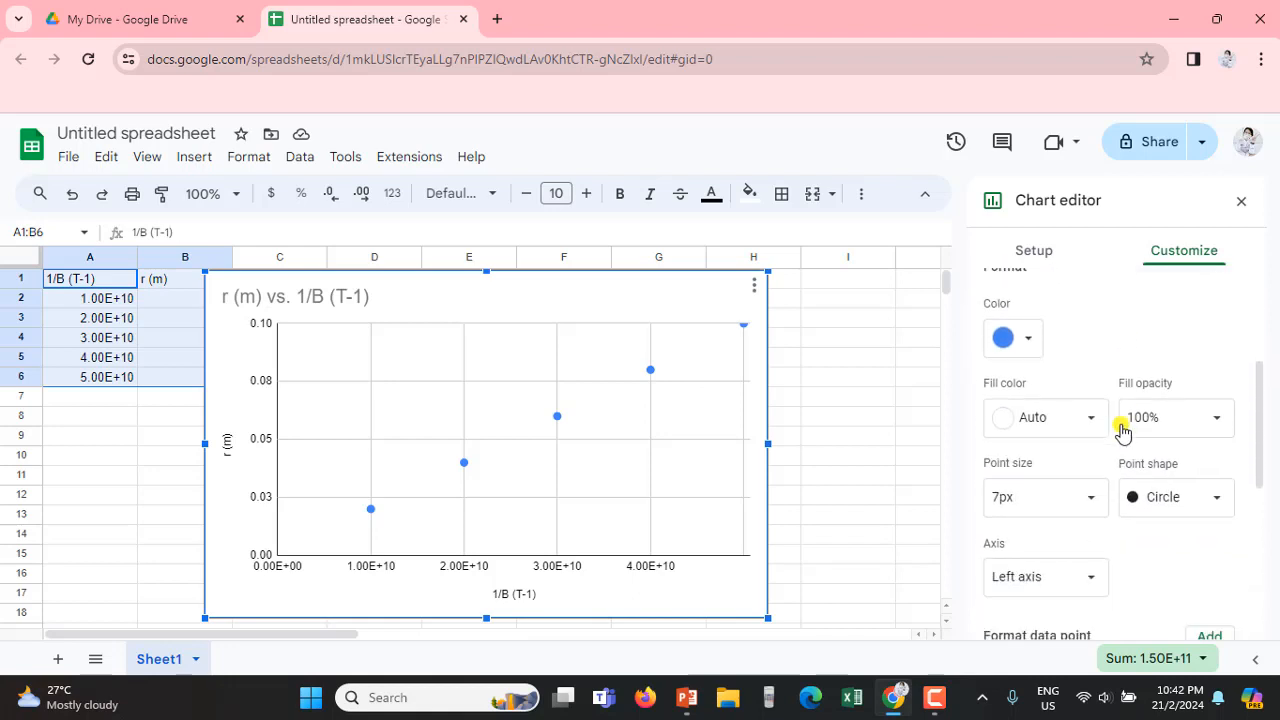
{"action": "scroll", "coordinate": [1120, 430], "scroll_direction": "down", "scroll_amount": 3}
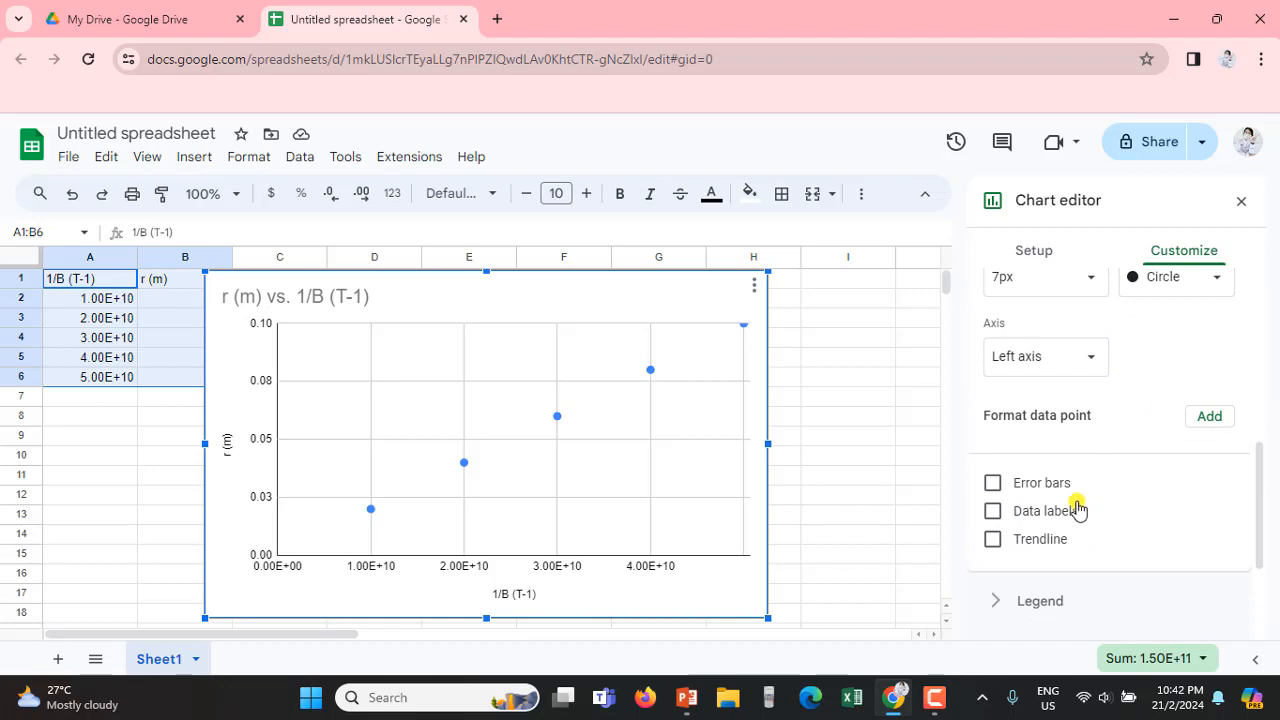
{"action": "left_click", "coordinate": [993, 540]}
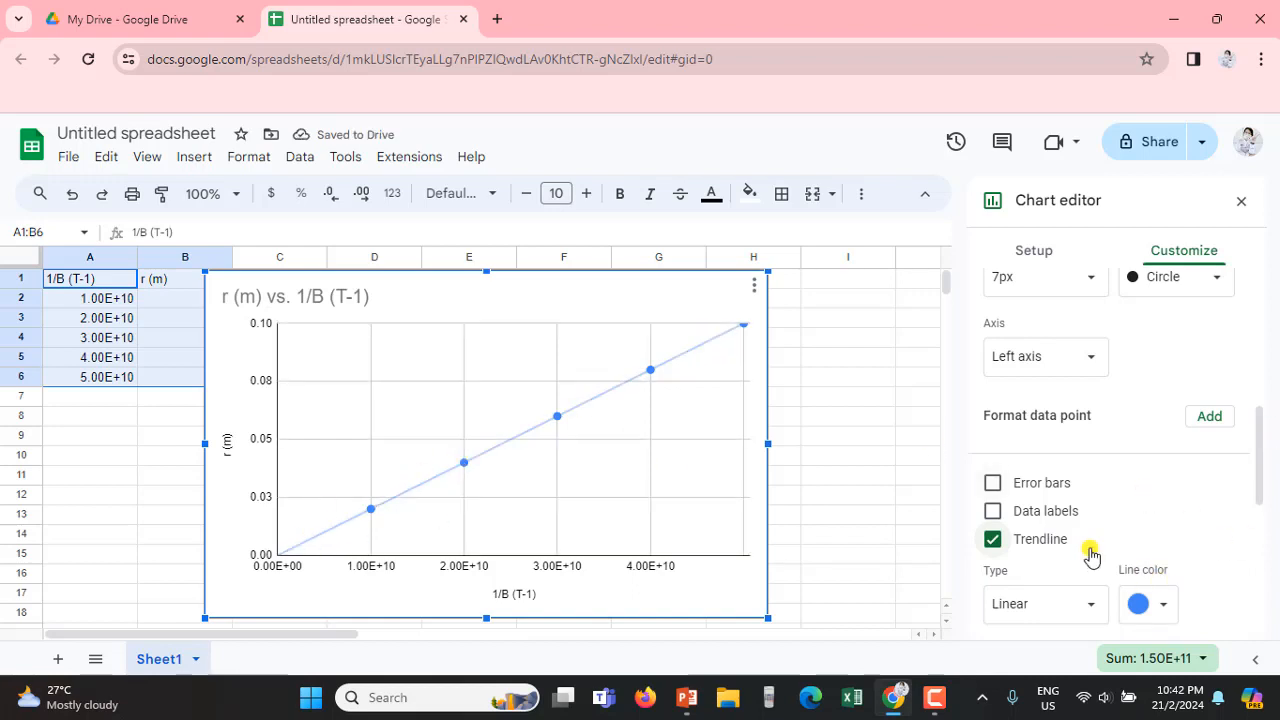
{"action": "scroll", "coordinate": [1091, 555], "scroll_direction": "down", "scroll_amount": 2}
{"action": "scroll", "coordinate": [1091, 555], "scroll_direction": "down", "scroll_amount": 1}
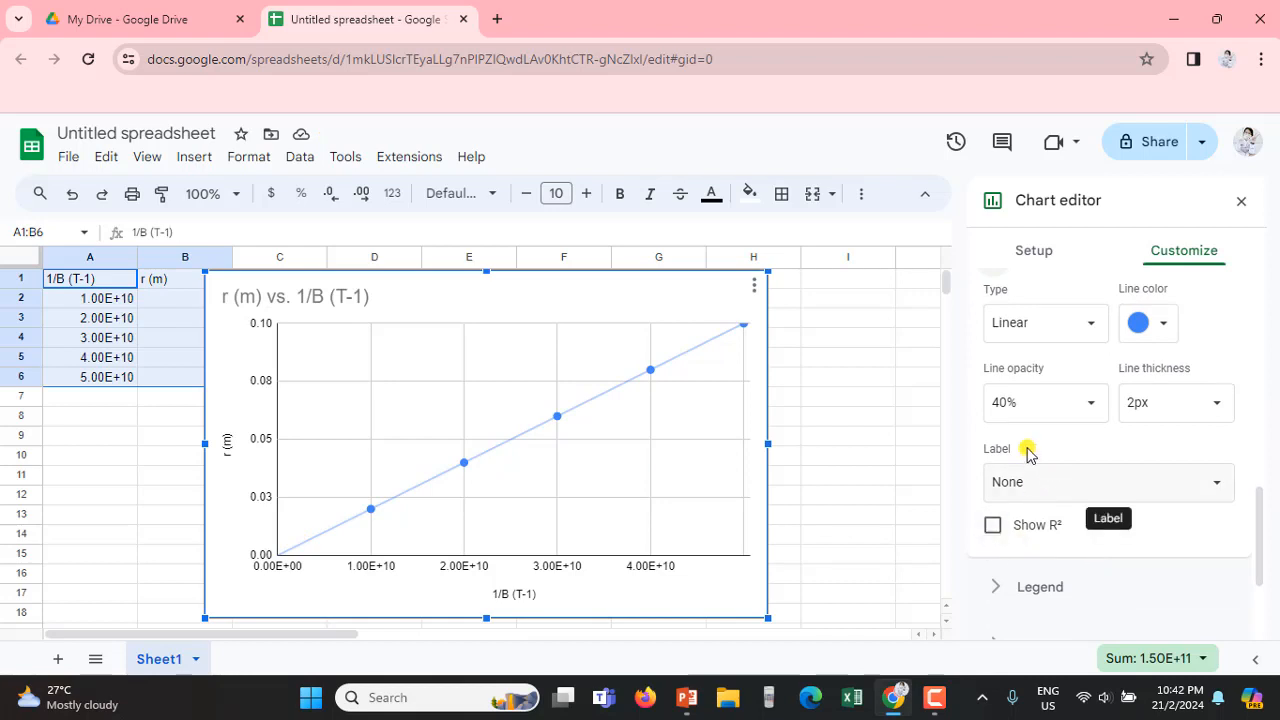
{"action": "left_click", "coordinate": [1218, 490]}
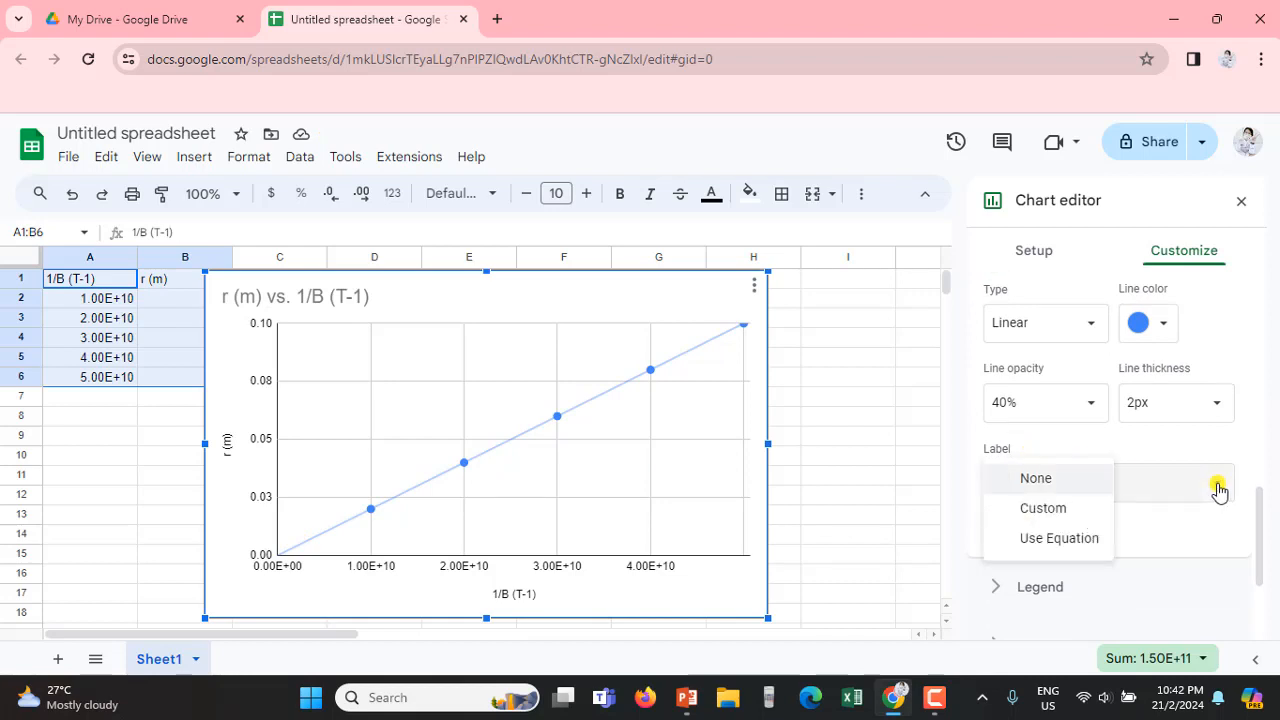
{"action": "left_click", "coordinate": [1065, 540]}
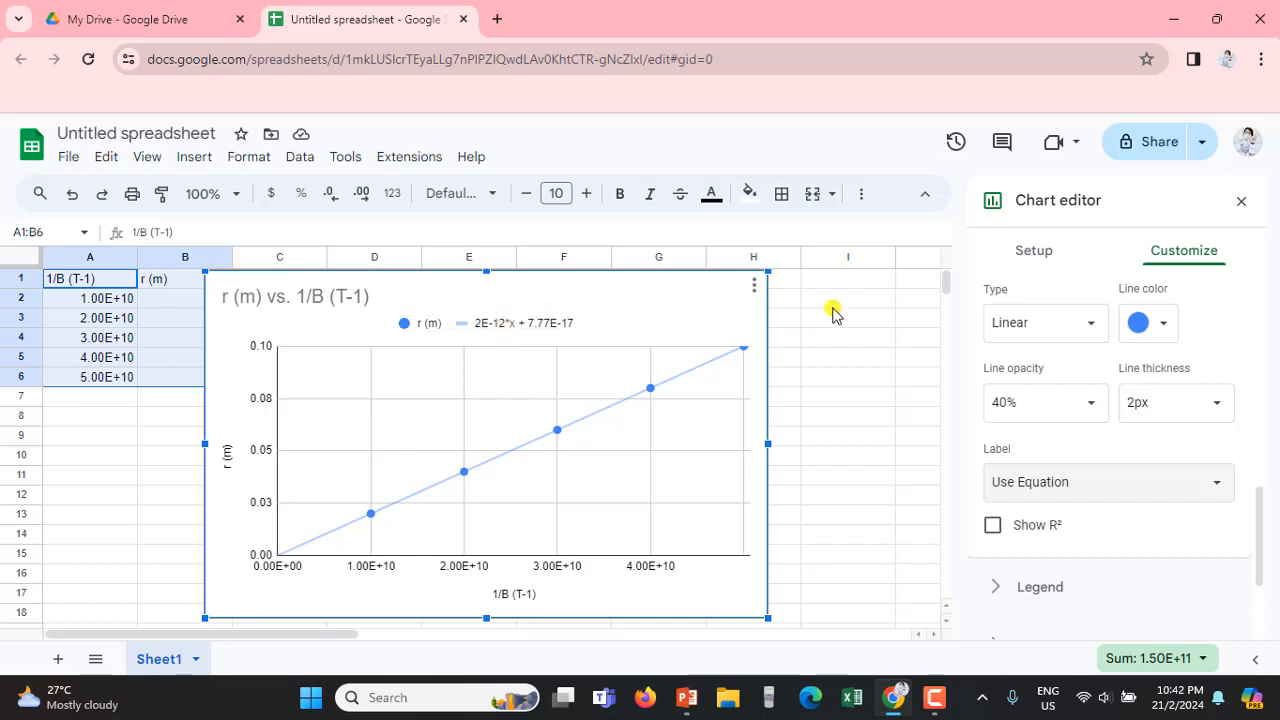
Change the chart title to "Graph r (m) vs. 1/B (T-1) for Wire A" and leave the chart editor
{"action": "scroll", "coordinate": [905, 441], "scroll_direction": "up", "scroll_amount": 3}
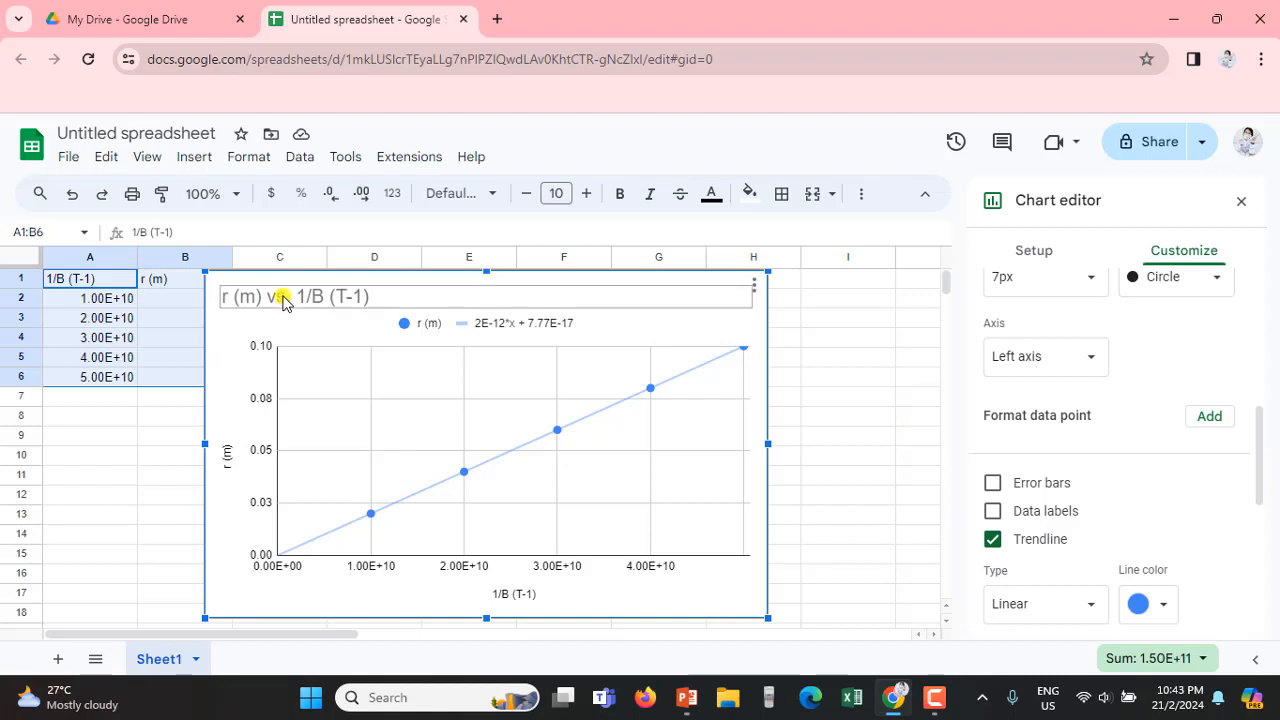
{"action": "scroll", "coordinate": [1163, 380], "scroll_direction": "up", "scroll_amount": 3}
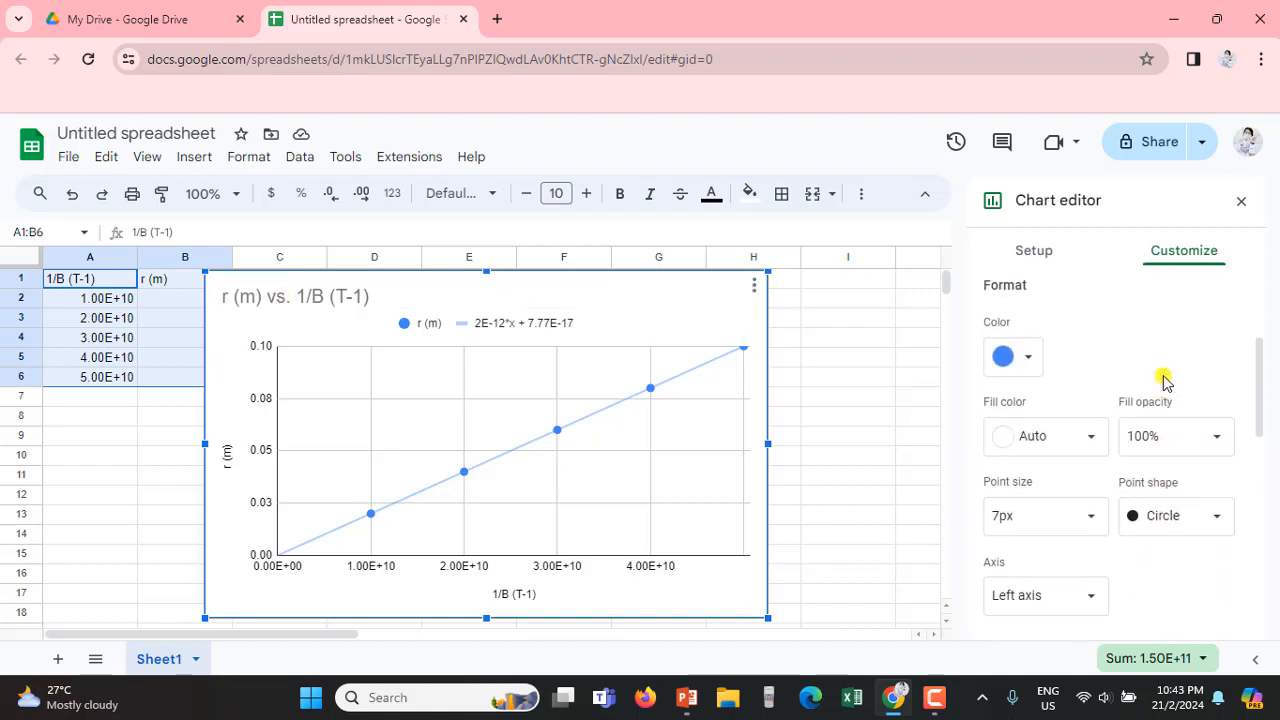
{"action": "scroll", "coordinate": [1163, 380], "scroll_direction": "up", "scroll_amount": 2}
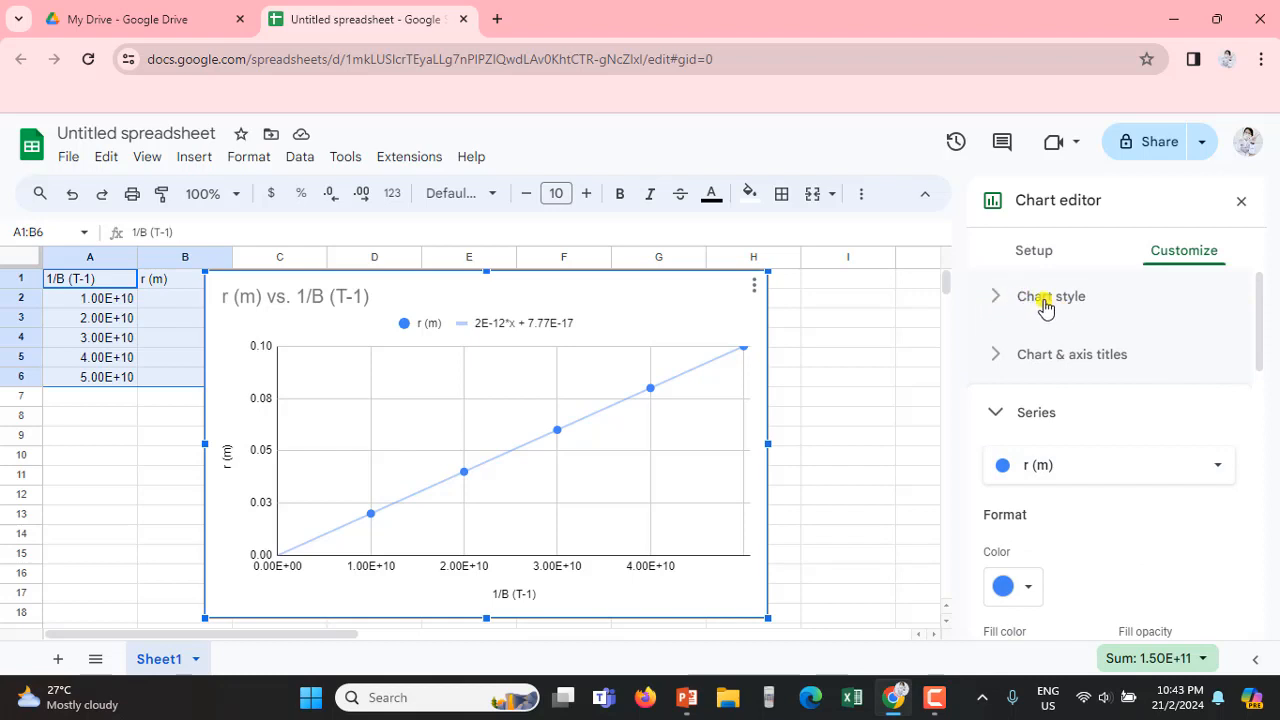
{"action": "left_click", "coordinate": [999, 358]}
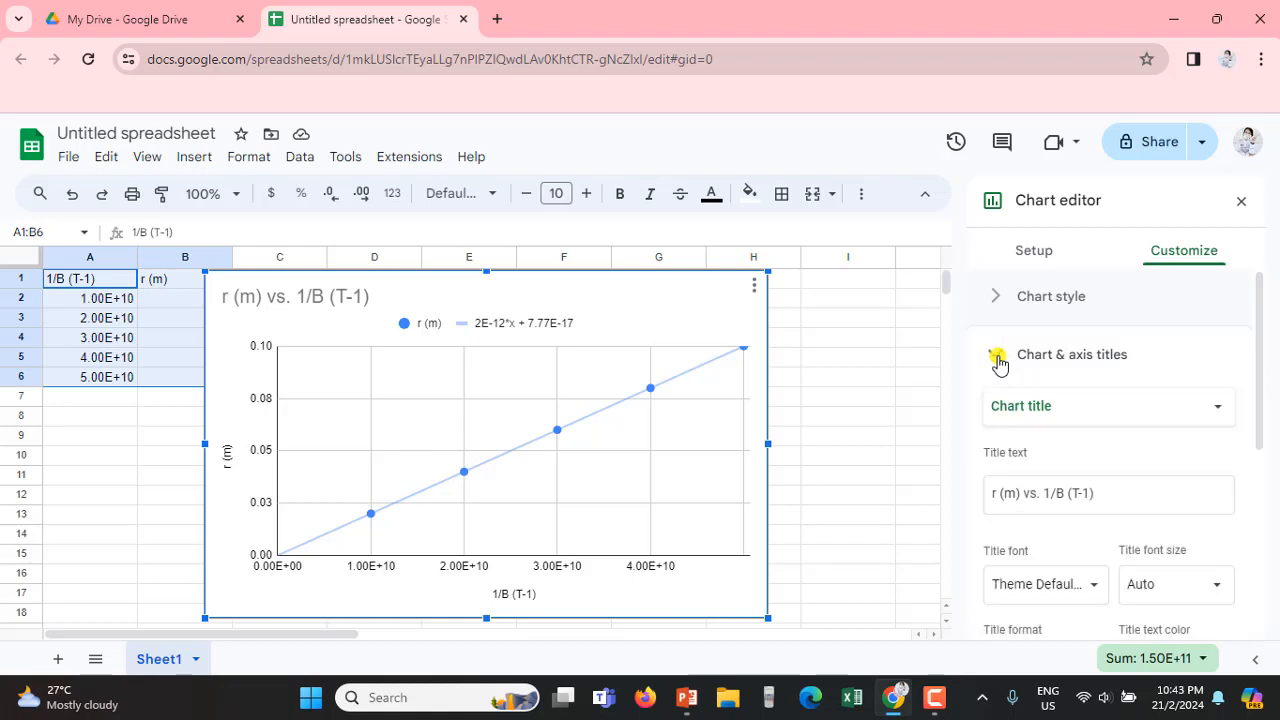
{"action": "scroll", "coordinate": [1131, 408], "scroll_direction": "down", "scroll_amount": 1}
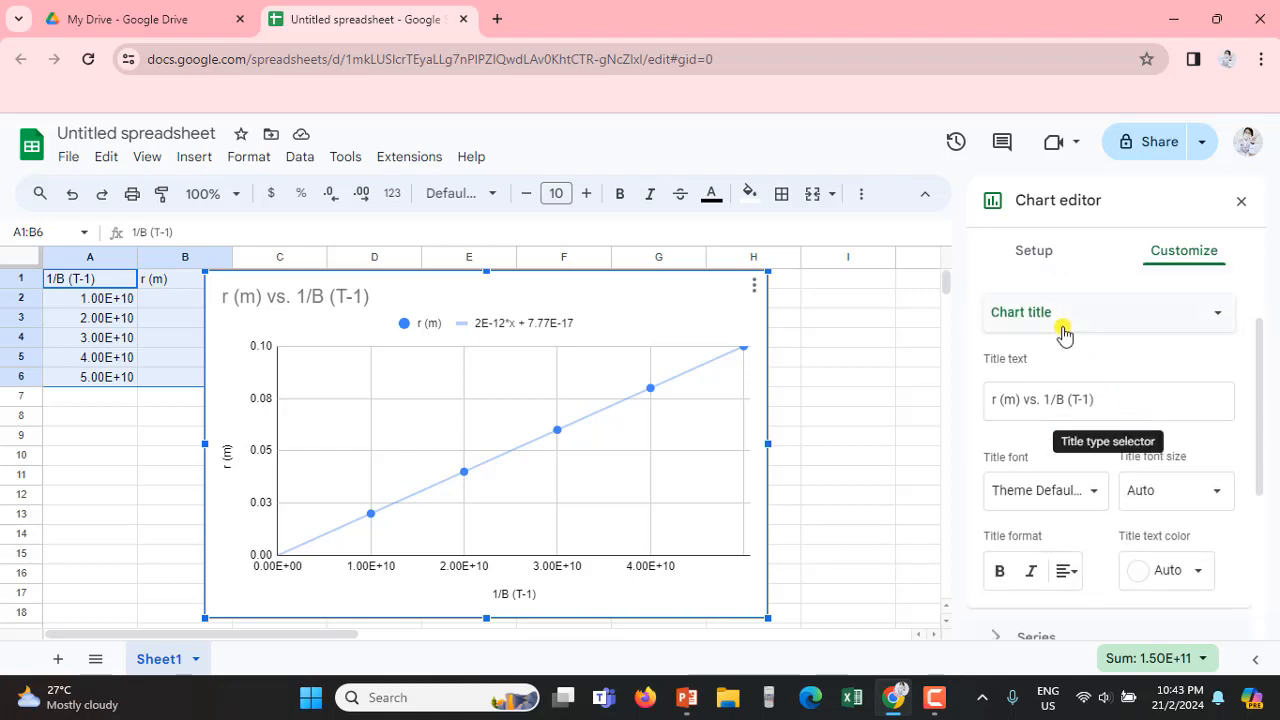
{"action": "left_click", "coordinate": [995, 399]}
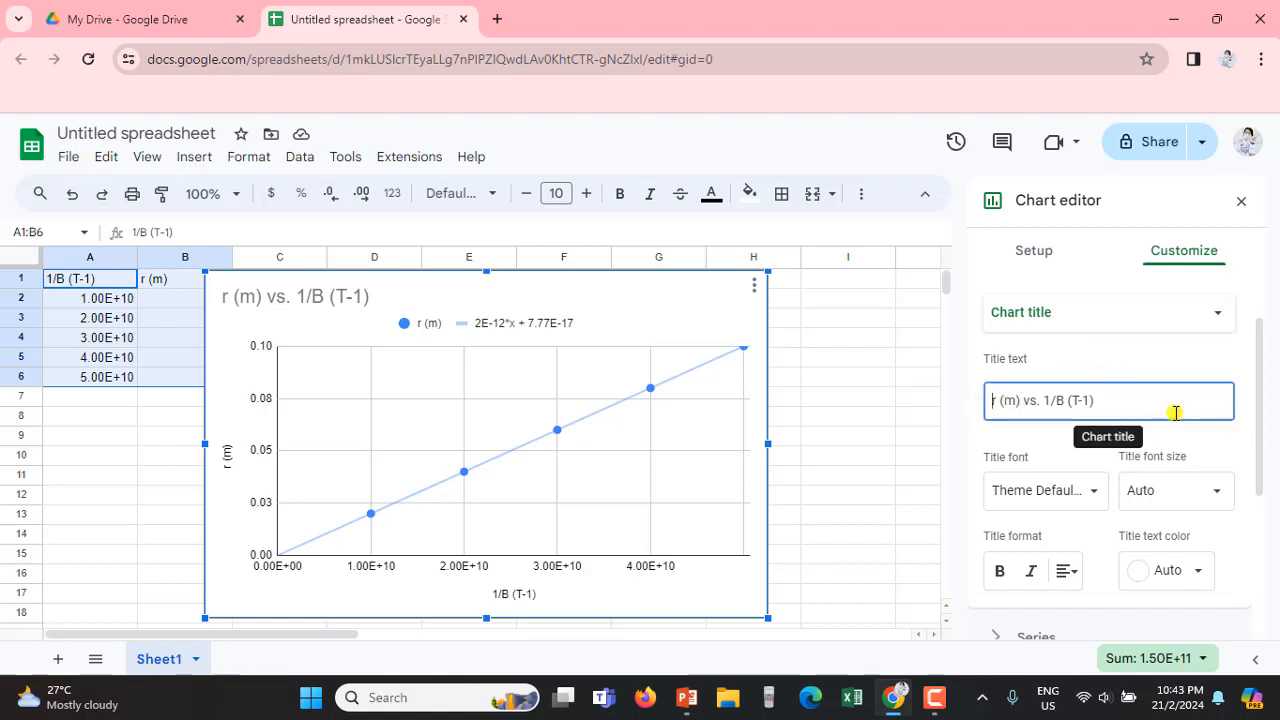
{"action": "type", "text": "Graph"}
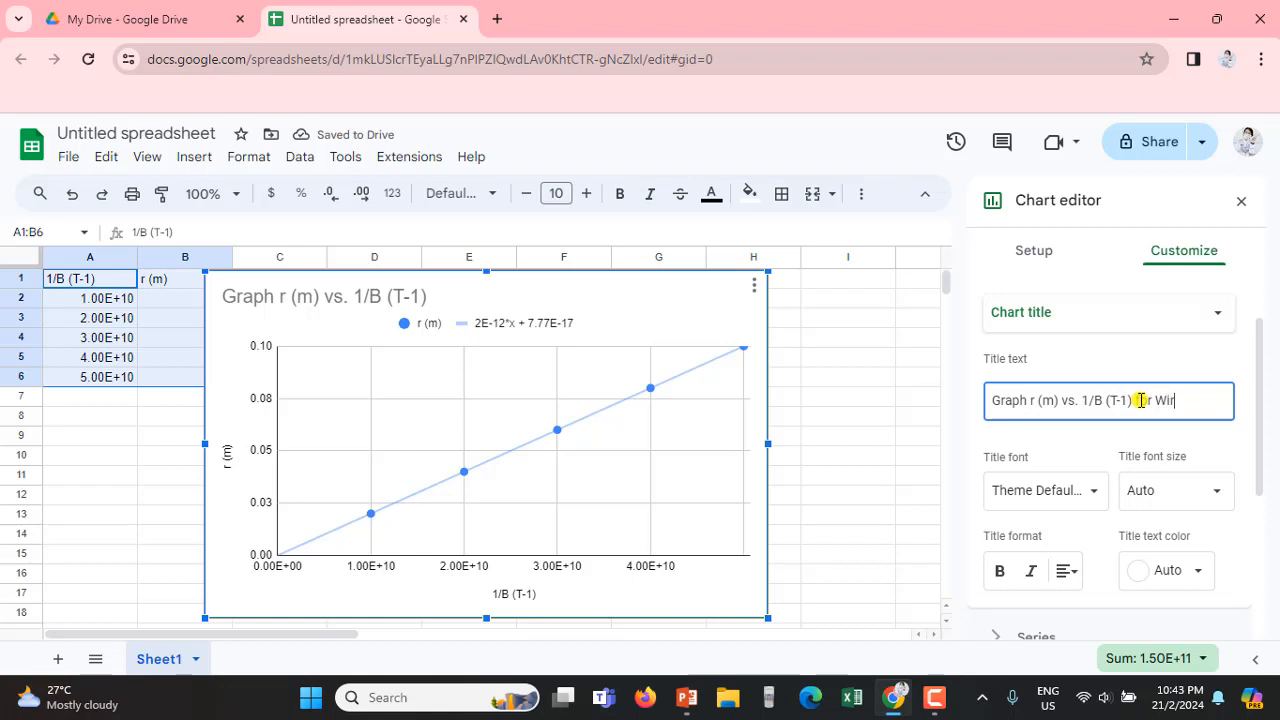
{"action": "type", "text": "A"}
{"action": "scroll", "coordinate": [1148, 495], "scroll_direction": "down", "scroll_amount": 2}
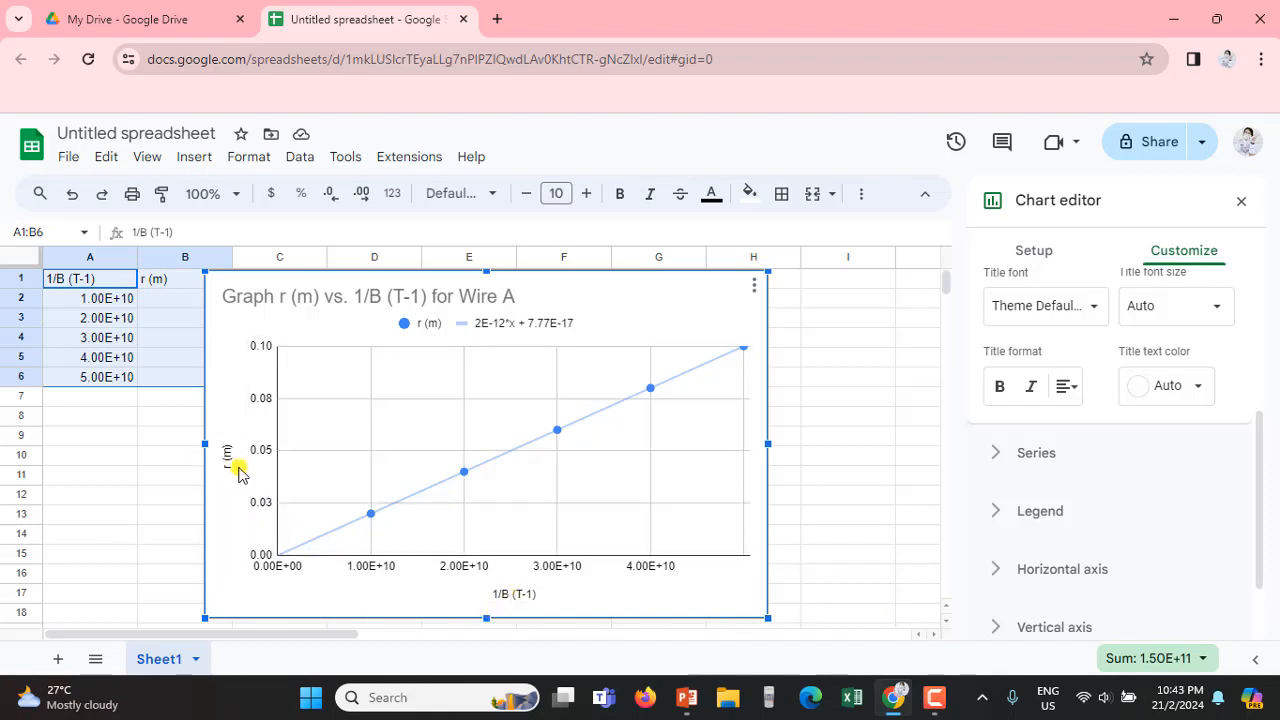
{"action": "left_click", "coordinate": [874, 400]}
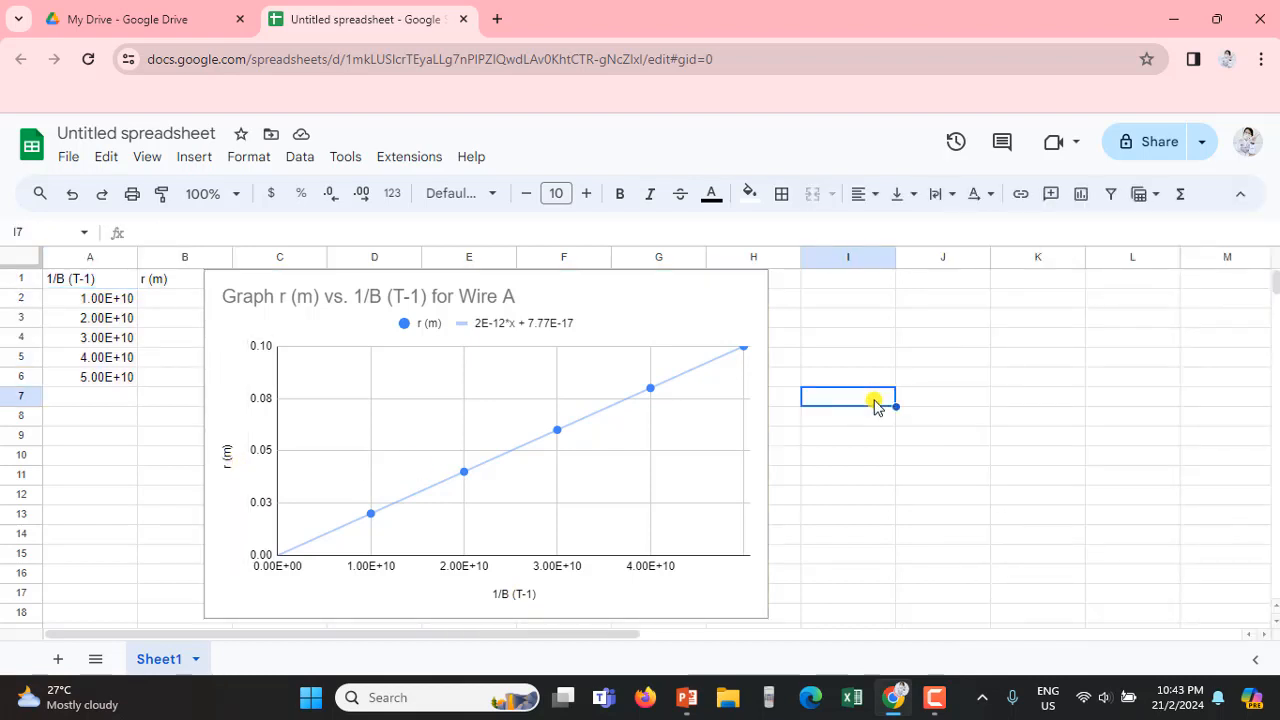